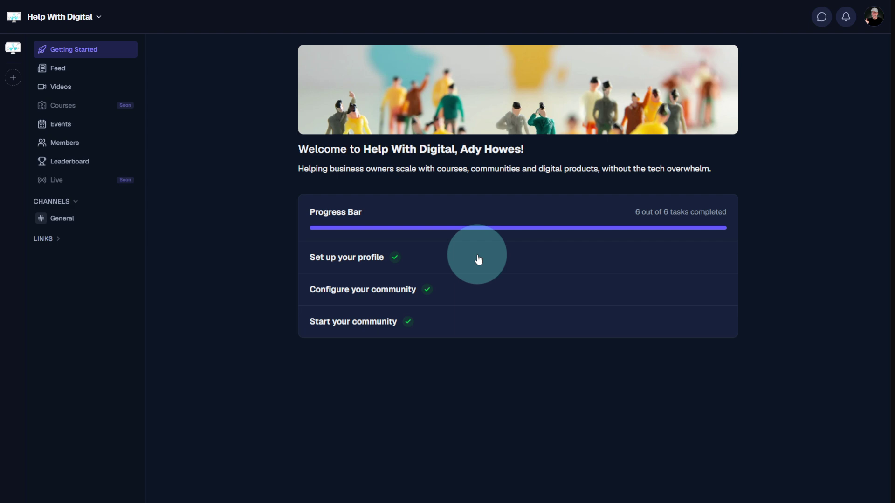
Step: Expand the profile setup checklist's personalization task and open the profile for editing
left_click(488, 260)
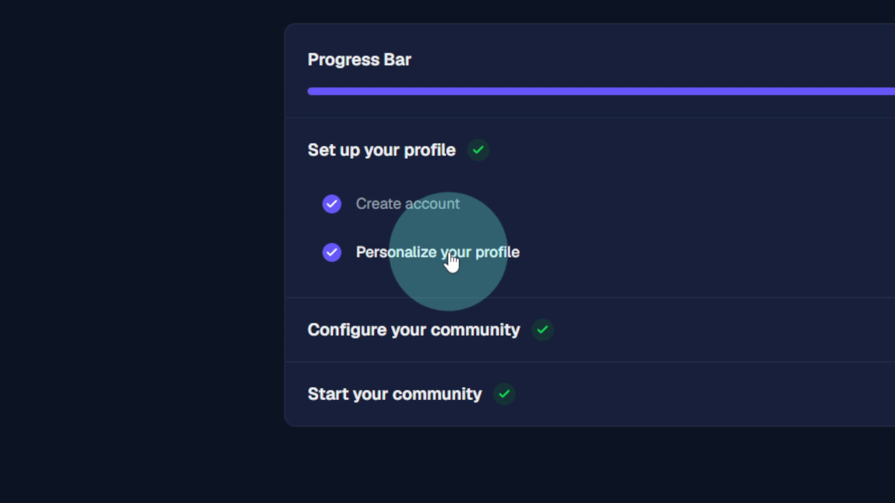
left_click(452, 261)
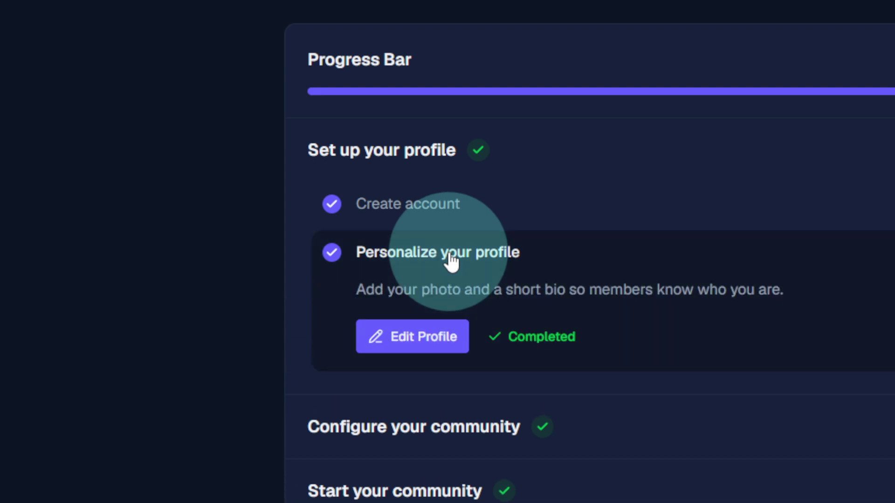
left_click(427, 340)
left_click(372, 358)
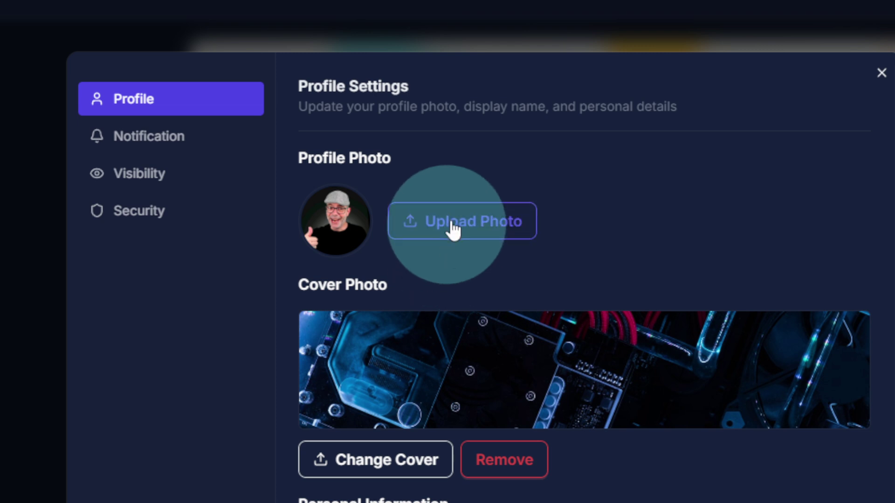
Step: Choose the existing portrait JPEG from the image gallery as the profile photo
left_click(454, 228)
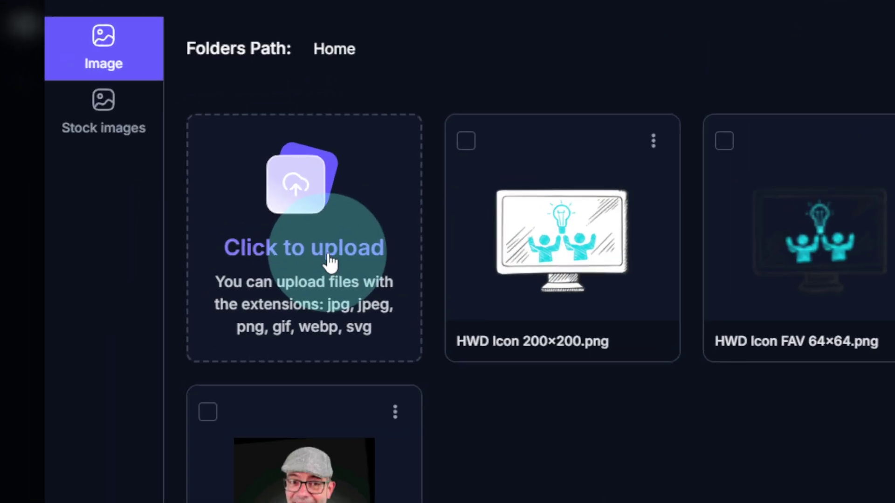
left_click(289, 499)
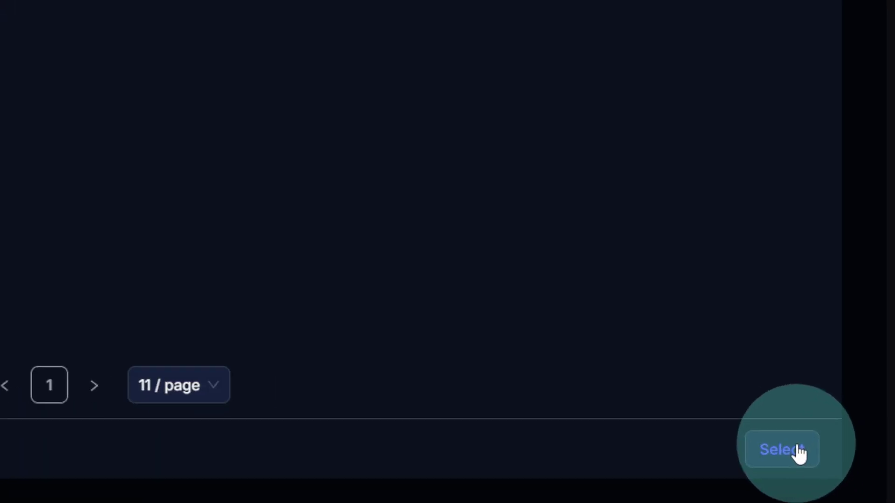
left_click(799, 451)
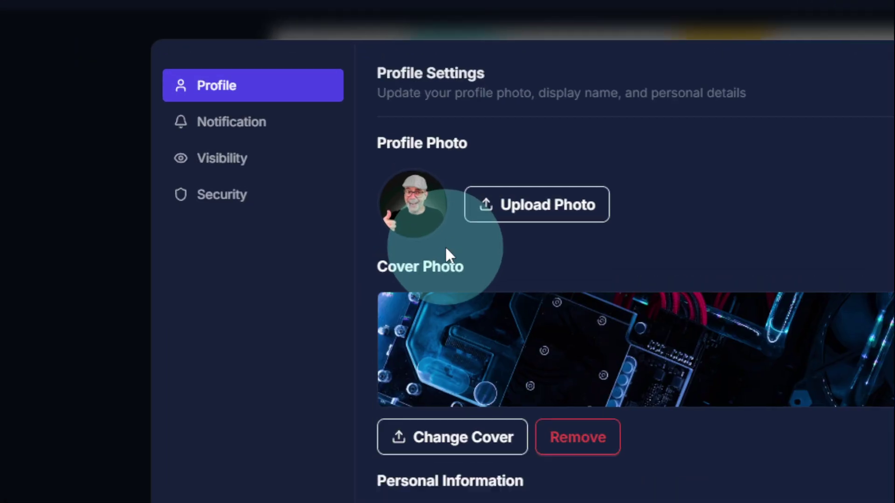
Step: Search the stock images for "technology" and choose the black circuit board picture on results page 3 as the cover photo
scroll(449, 251, "down", 2)
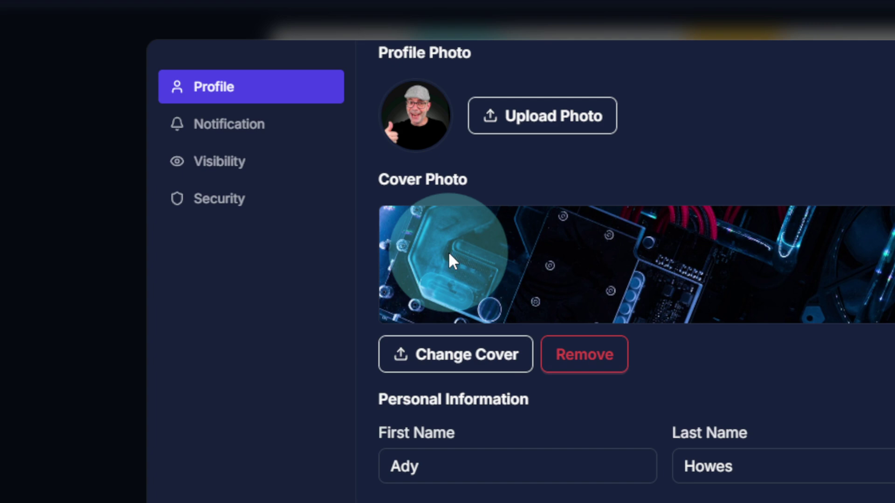
left_click(474, 355)
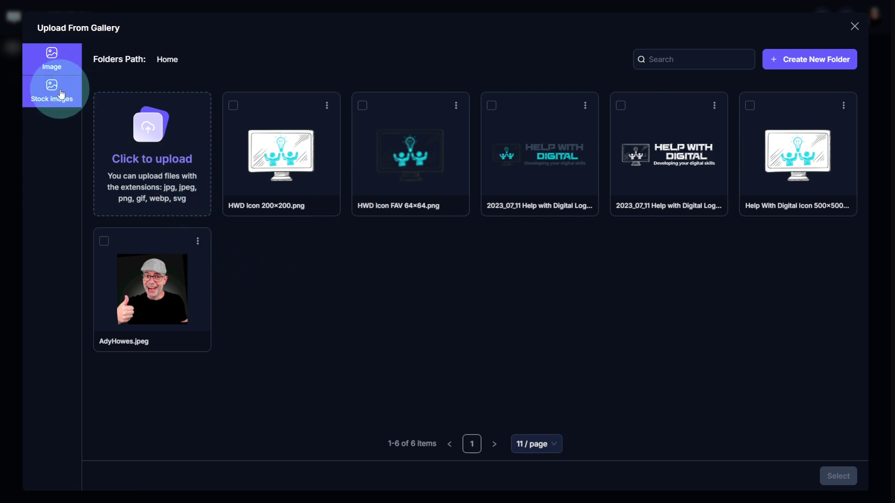
left_click(61, 92)
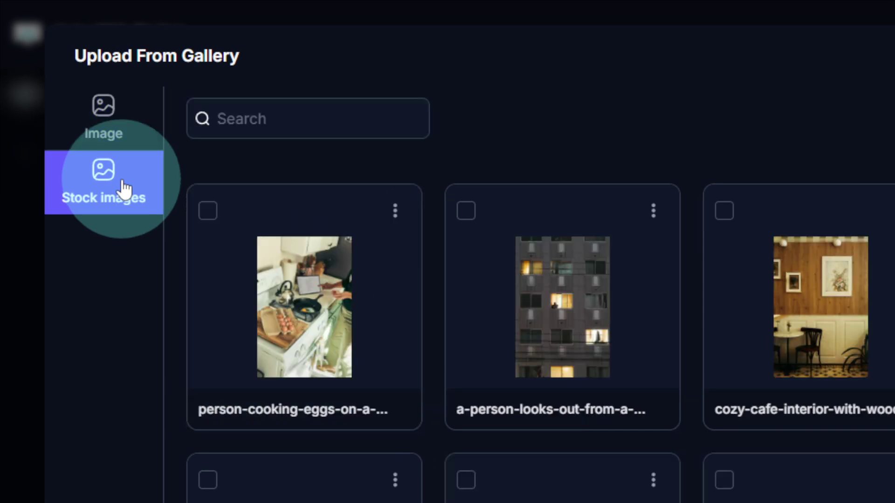
left_click(309, 116)
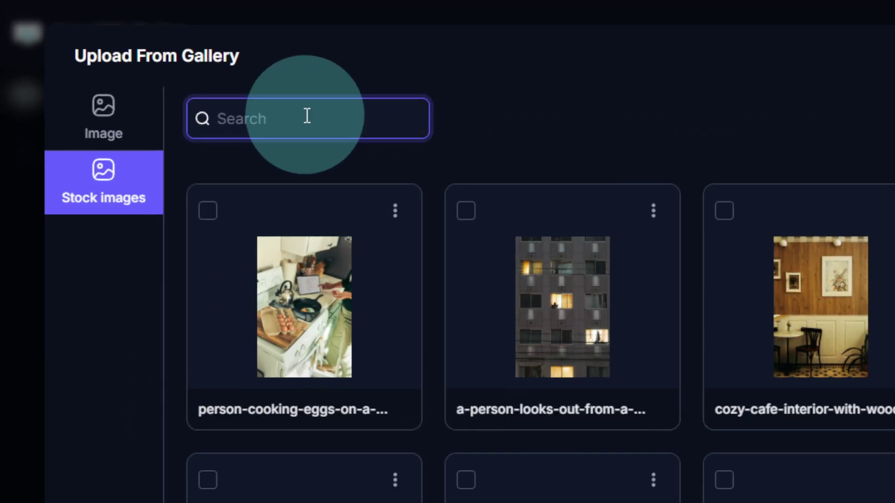
type("technolo")
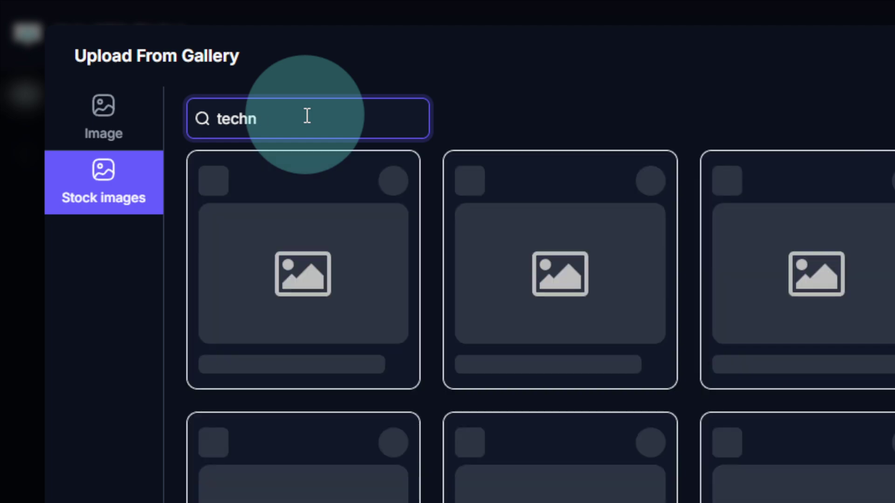
type("gy")
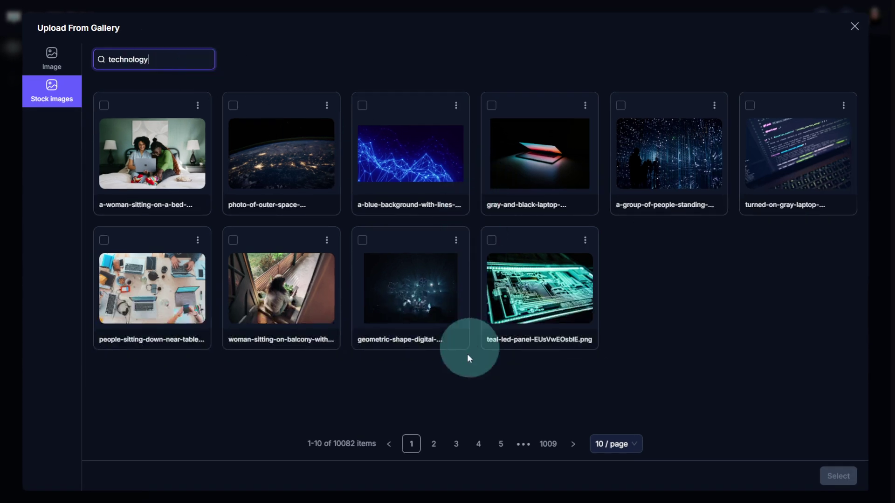
left_click(457, 449)
left_click(395, 130)
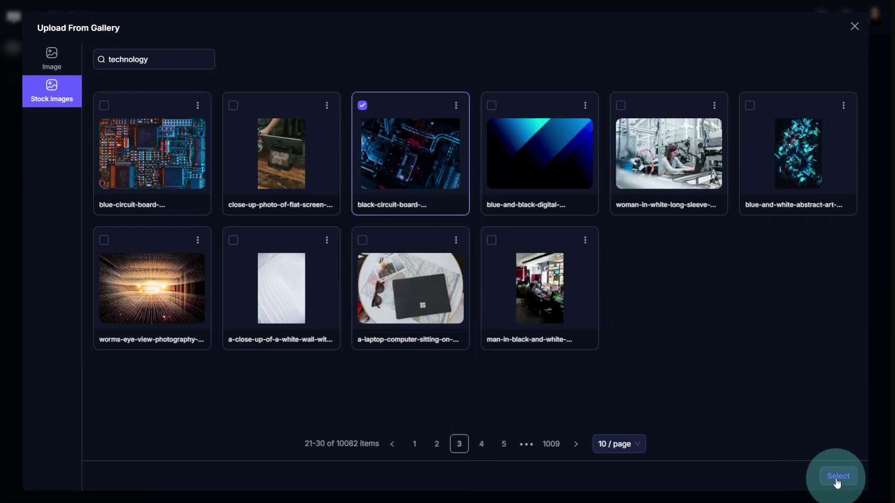
left_click(838, 478)
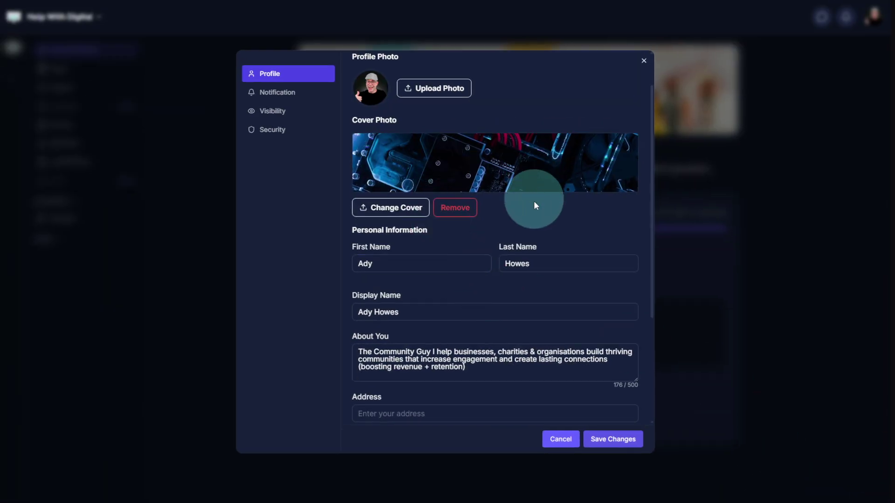
Step: Review the profile's name, display name, About You, address, website, Twitter and LinkedIn fields
scroll(466, 261, "down", 2)
left_click(389, 172)
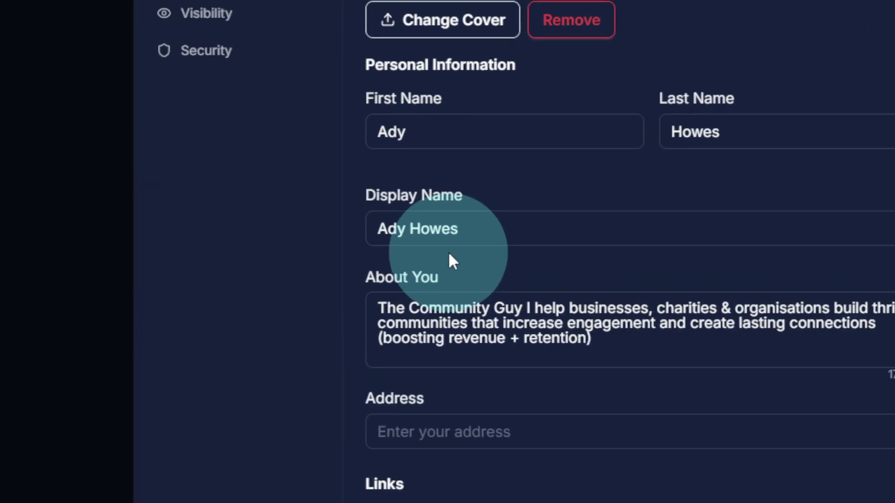
scroll(450, 254, "down", 2)
left_click(510, 250)
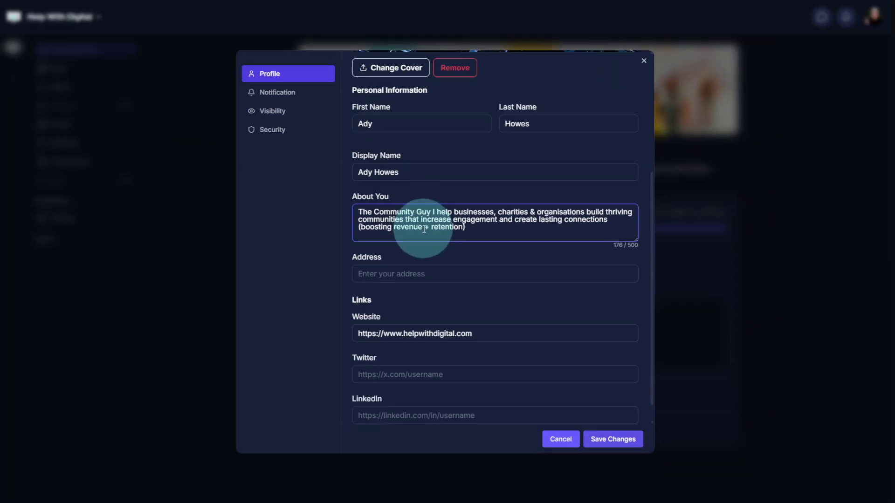
left_click(865, 321)
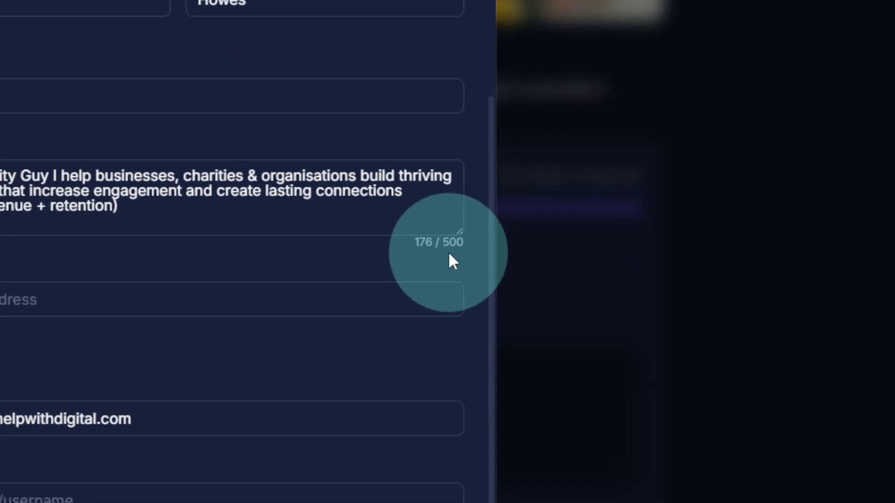
left_click(83, 203)
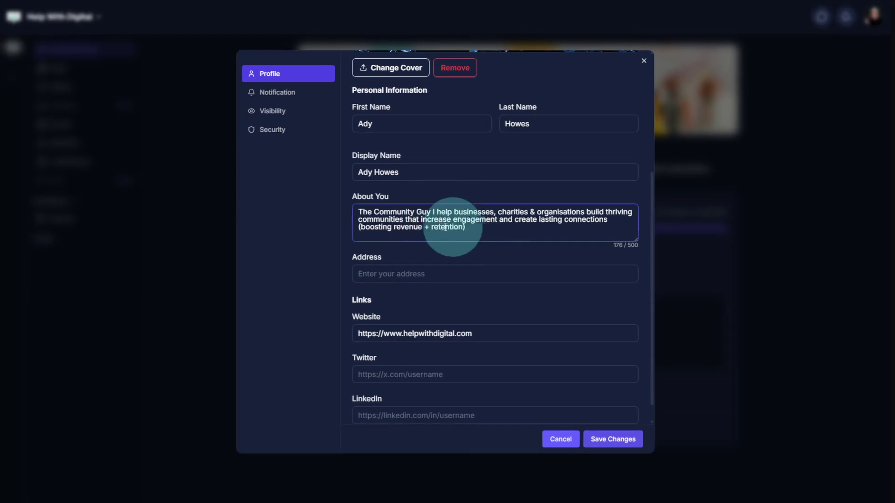
left_click(405, 269)
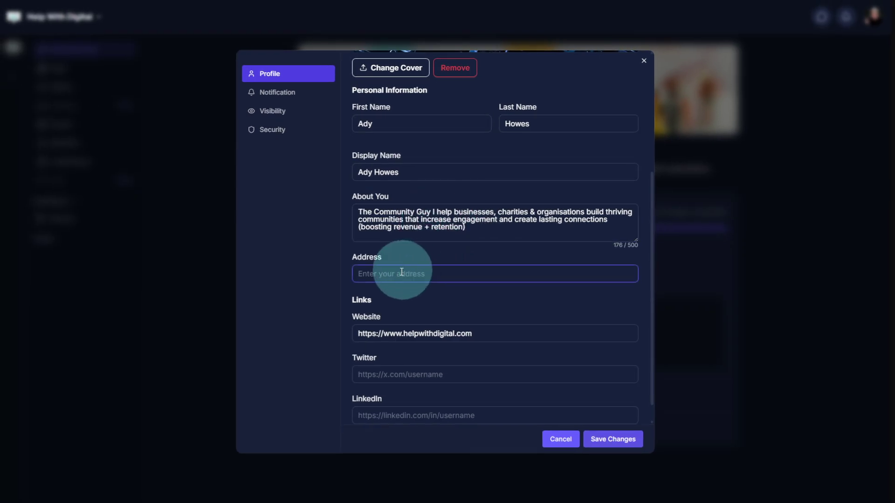
scroll(391, 303, "down", 1)
left_click(398, 313)
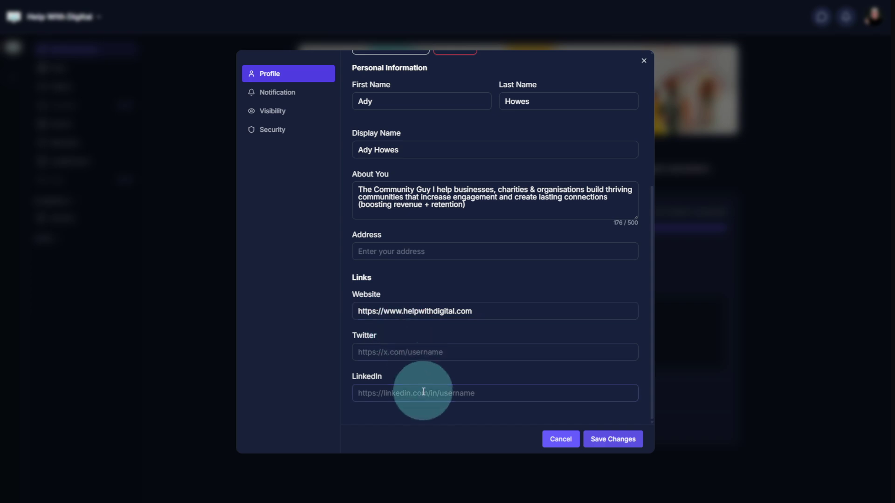
scroll(391, 298, "up", 5)
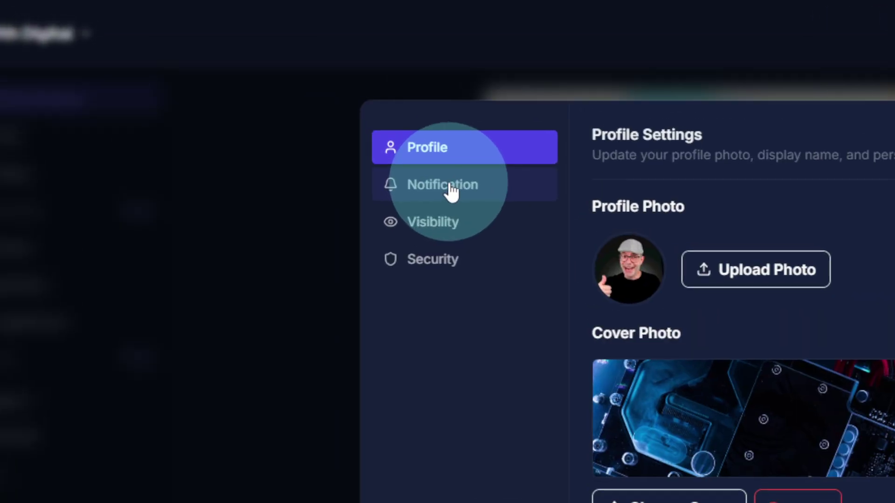
Step: Review the notification, visibility and security settings, and close the profile settings without saving
left_click(281, 95)
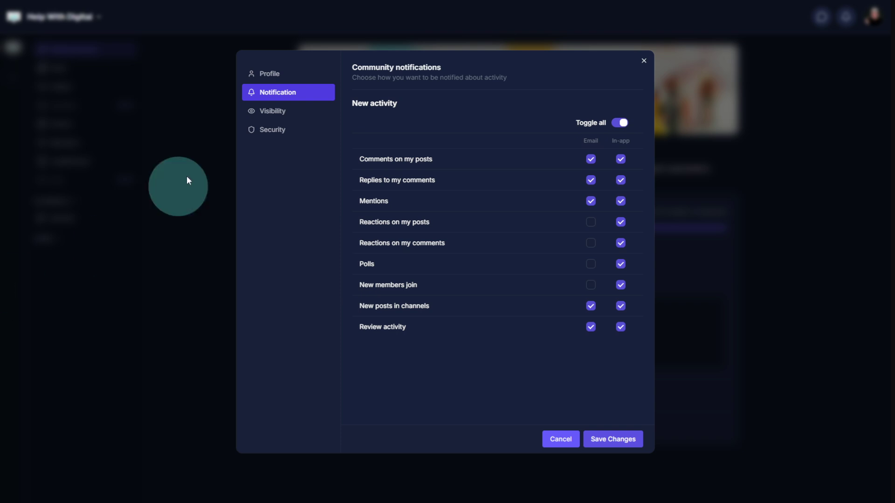
left_click(284, 113)
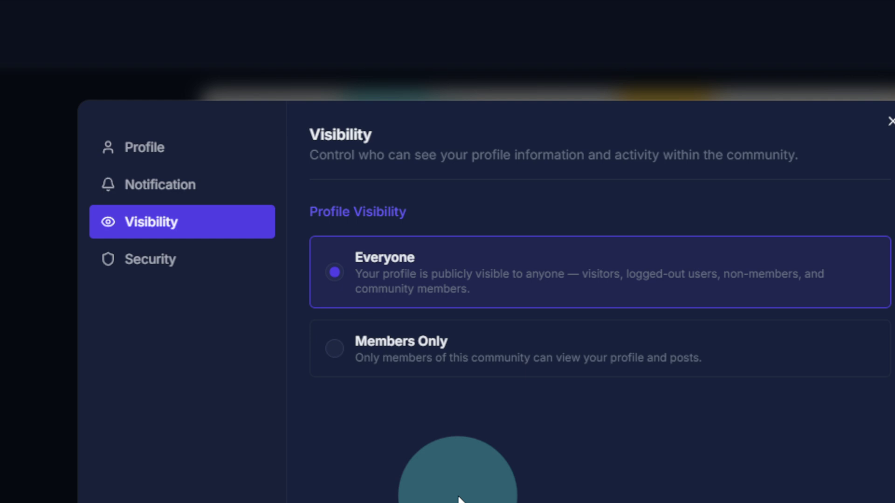
left_click(150, 265)
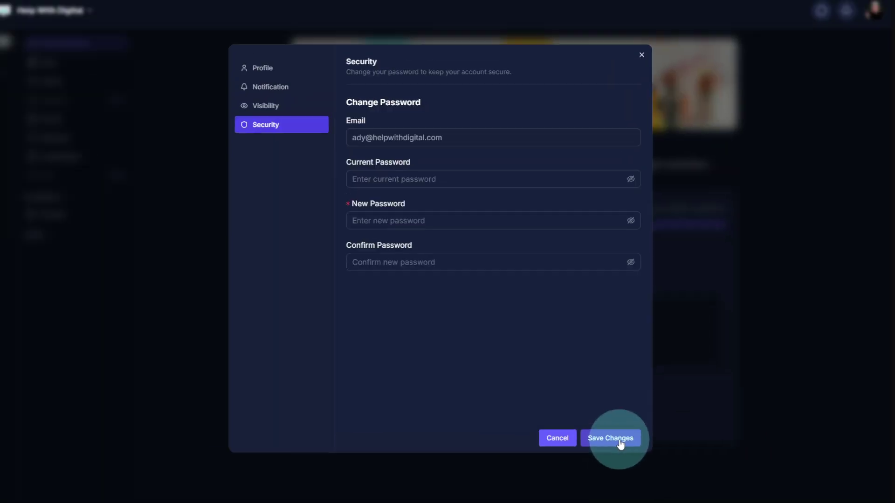
left_click(561, 441)
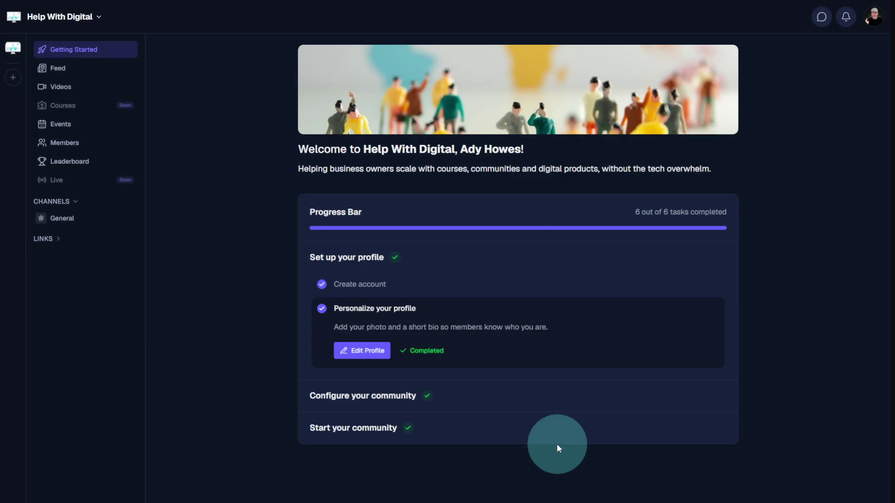
Step: Collapse the profile checklist and open the community configuration from the Customize branding task
left_click(433, 261)
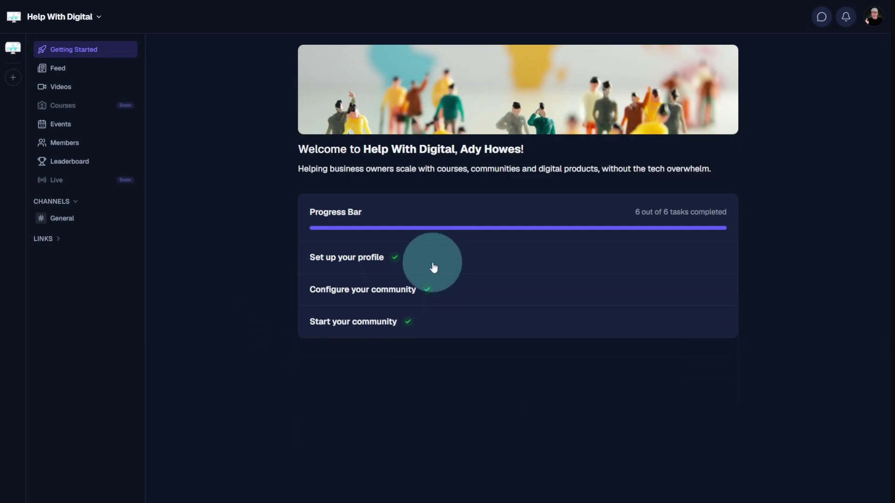
left_click(444, 295)
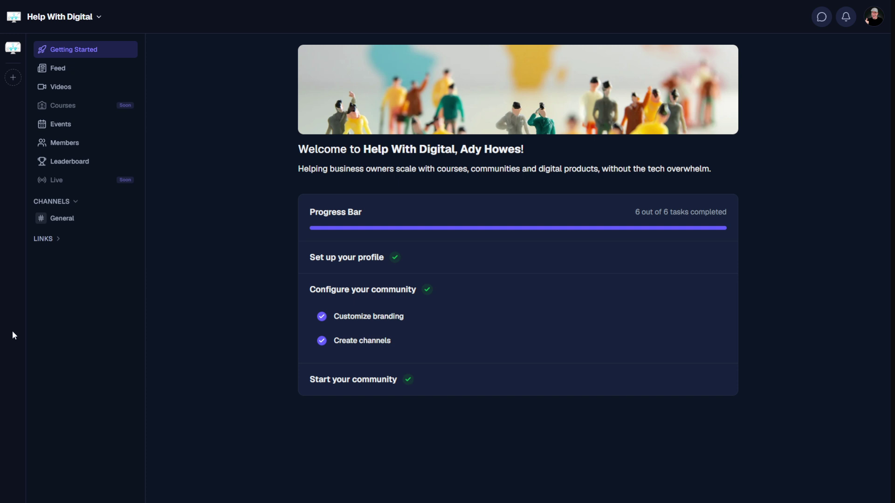
left_click(423, 324)
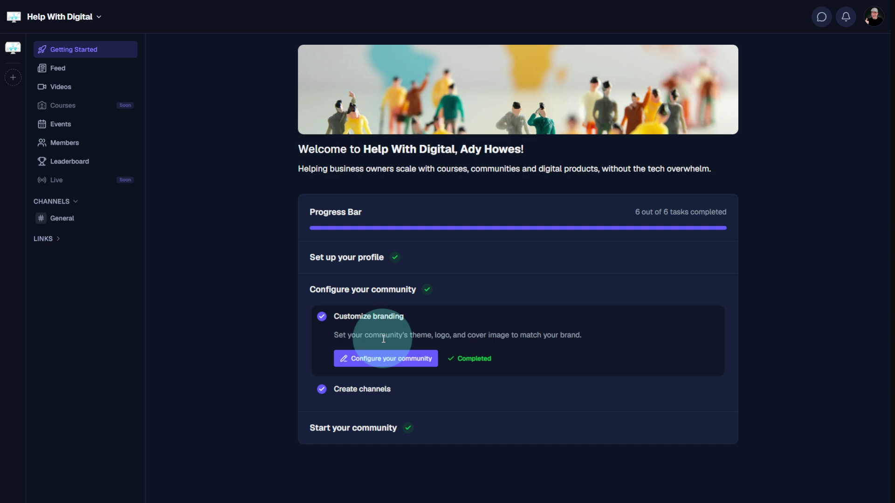
left_click(366, 360)
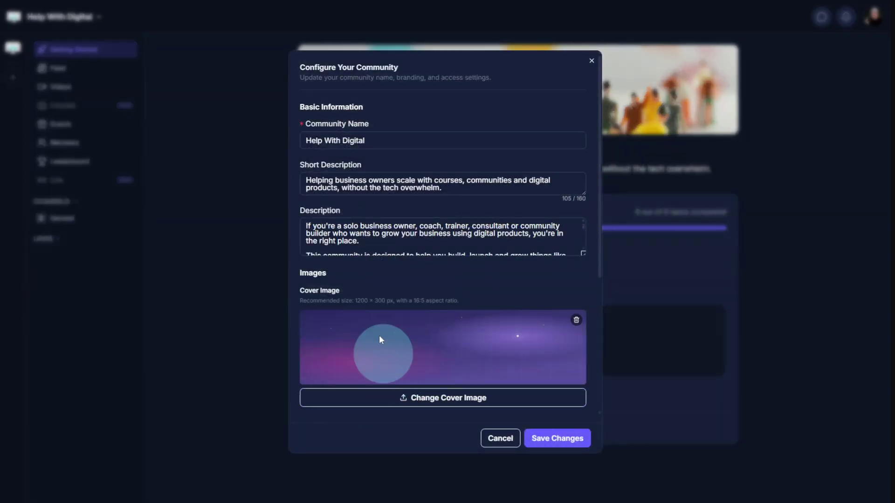
Step: Review the community name, the short description and the full description text down to its closing line
left_click(418, 145)
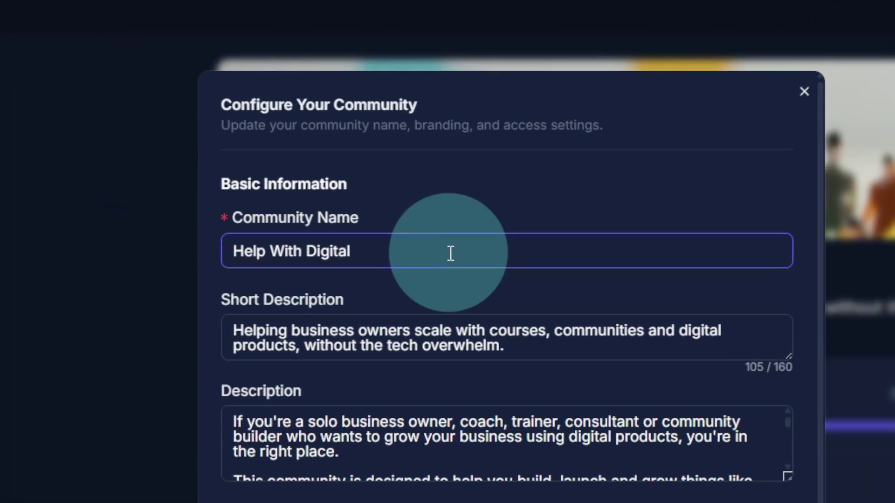
left_click(466, 322)
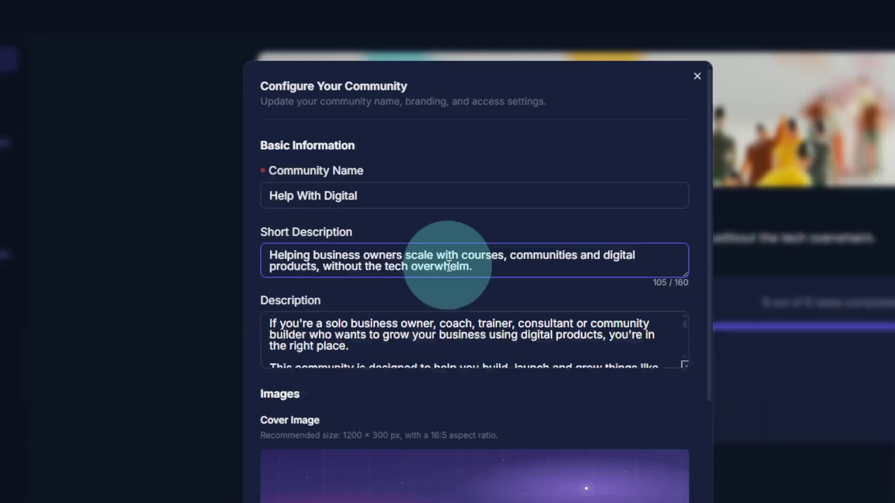
left_click(475, 429)
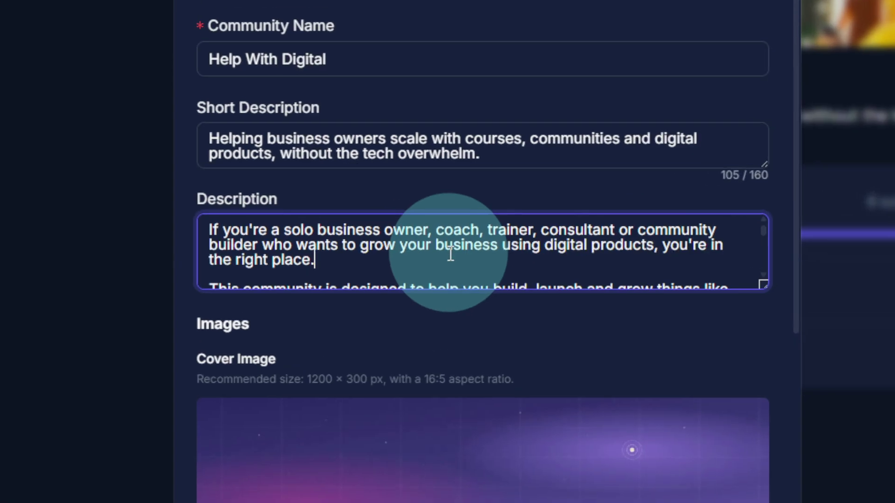
scroll(450, 253, "down", 1)
key("Down")
key("Down")
key("Down")
key("Down")
key("Down")
key("Down")
key("Down")
key("Down")
key("Down")
key("Down")
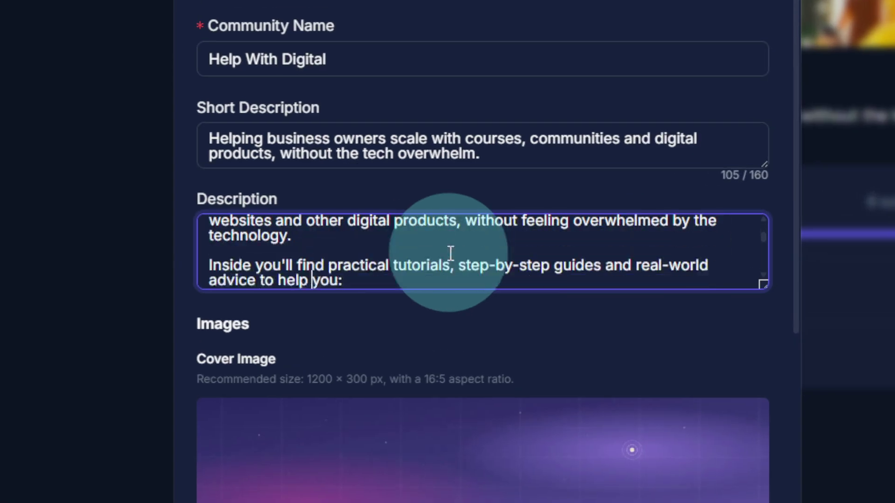
key("Down")
key("Down")
key("Down")
key("Down")
key("Down")
key("Down")
key("Down")
key("Down")
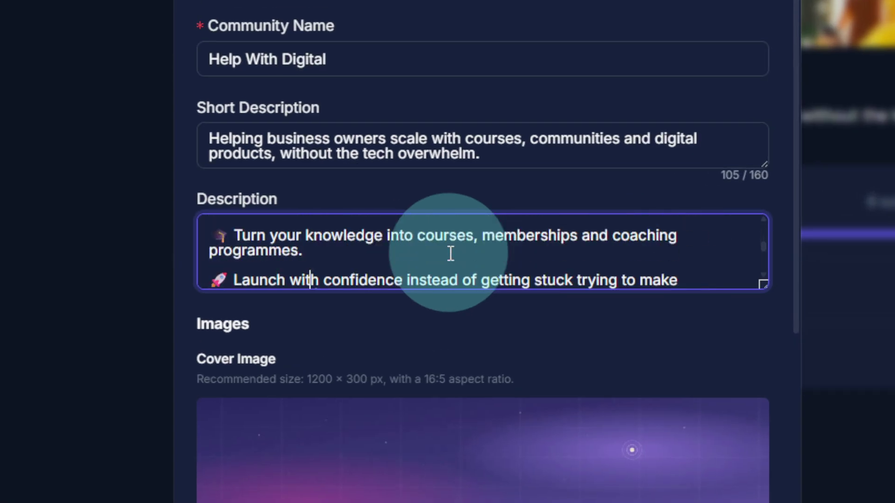
key("Down")
key("Down")
key("Down")
key("Down")
key("Down")
key("Down")
key("Down")
key("Down")
key("Down")
key("Down")
key("Down")
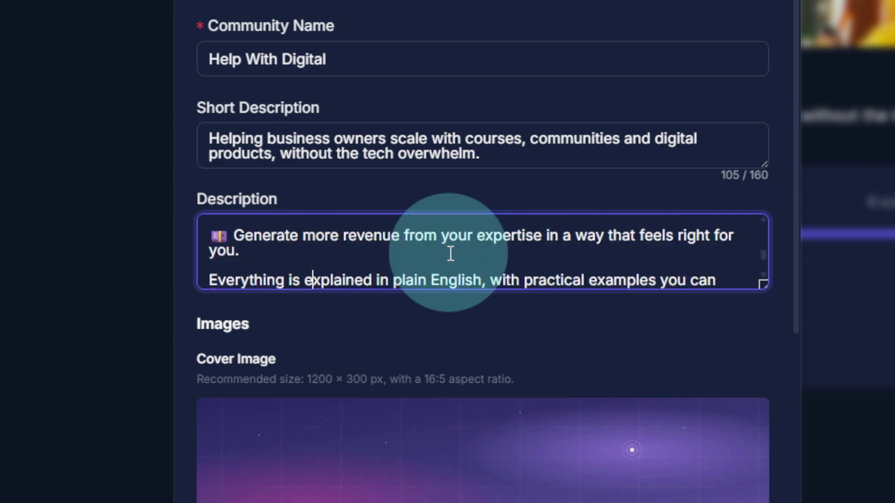
key("Down")
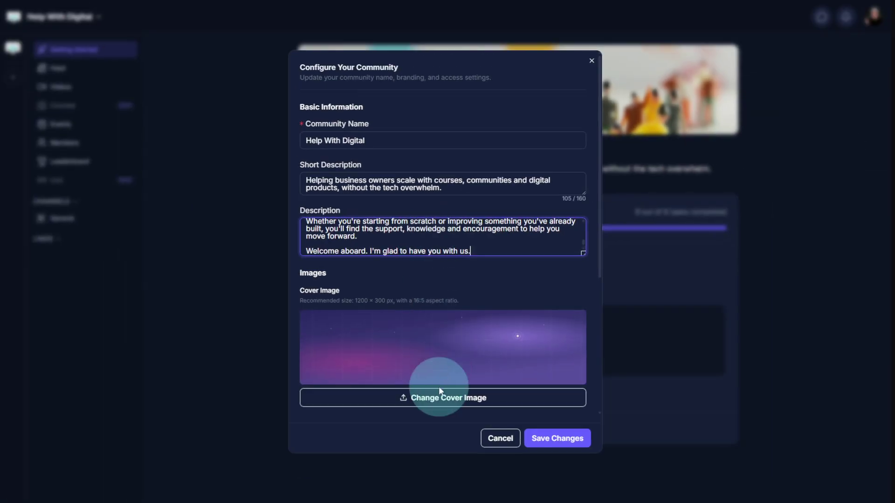
Step: Set the community's cover image to the template with the red circle, navy square and yellow triangle
left_click(439, 402)
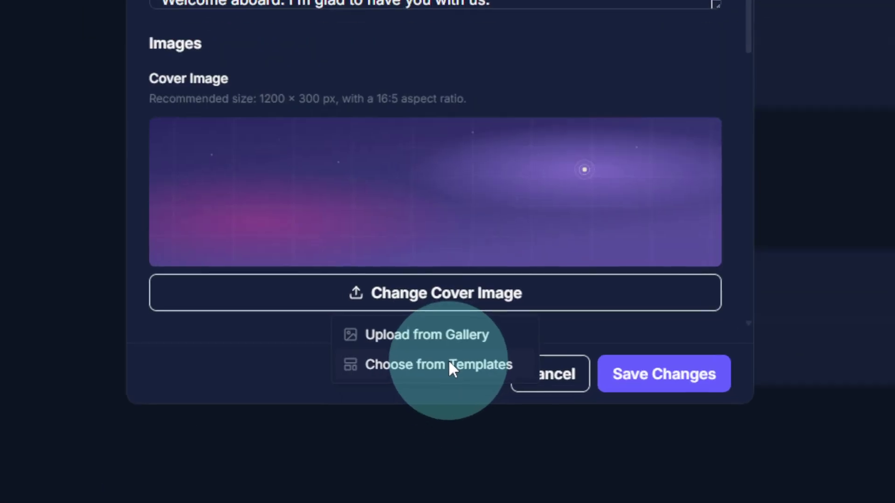
left_click(452, 368)
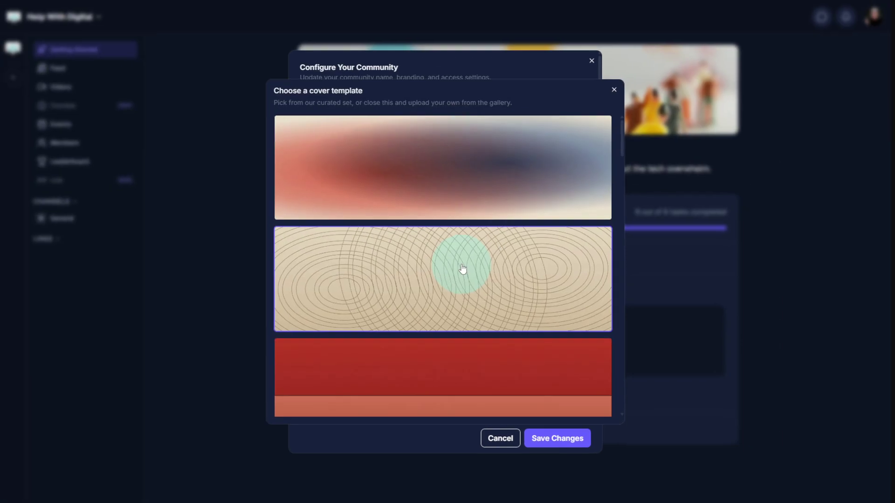
scroll(462, 269, "down", 5)
left_click(462, 269)
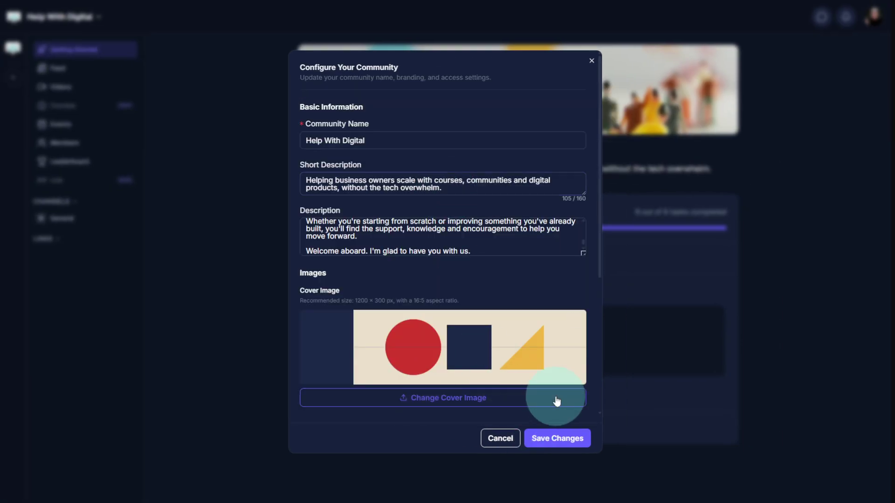
Step: Search the stock images for "technology" and use the gray and black laptop picture as the community's cover image
left_click(455, 398)
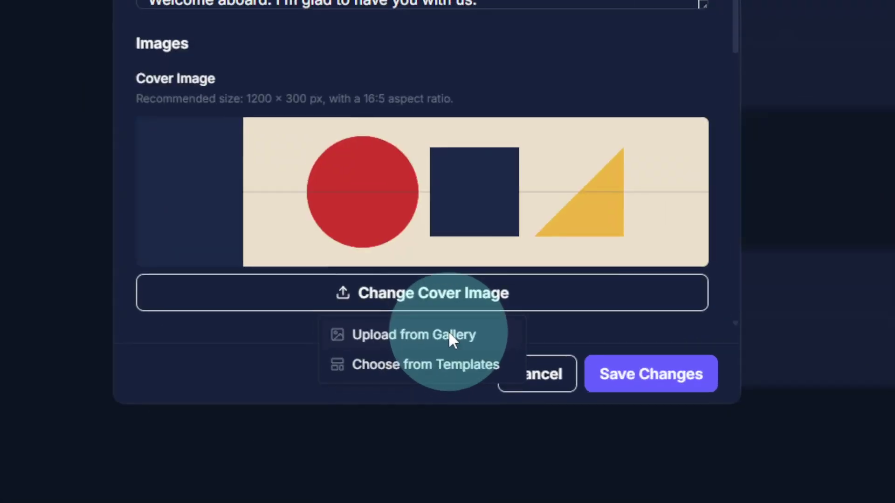
left_click(458, 419)
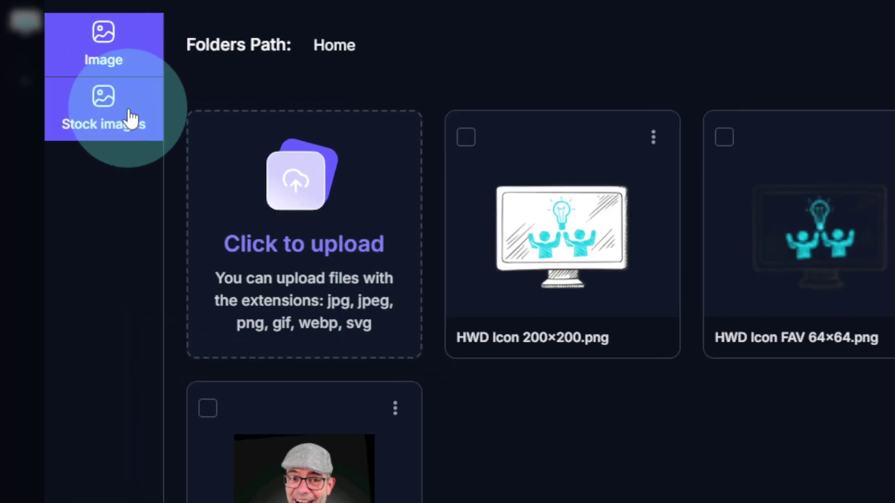
left_click(132, 119)
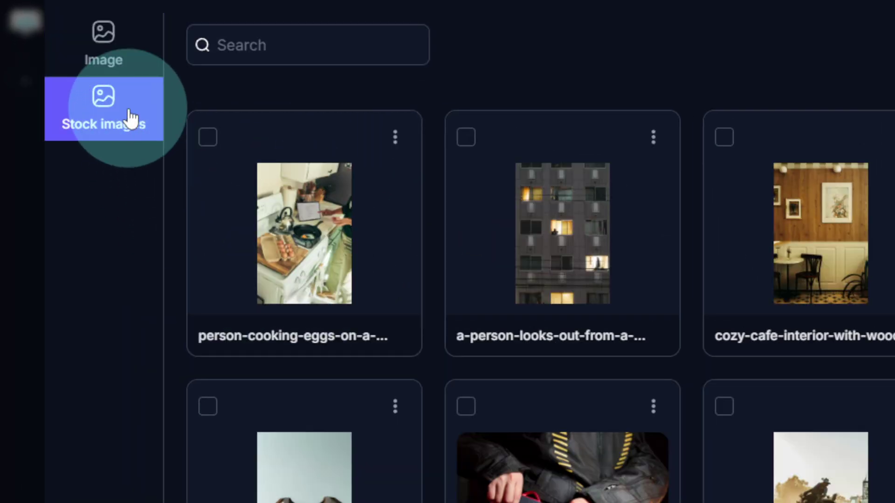
left_click(296, 43)
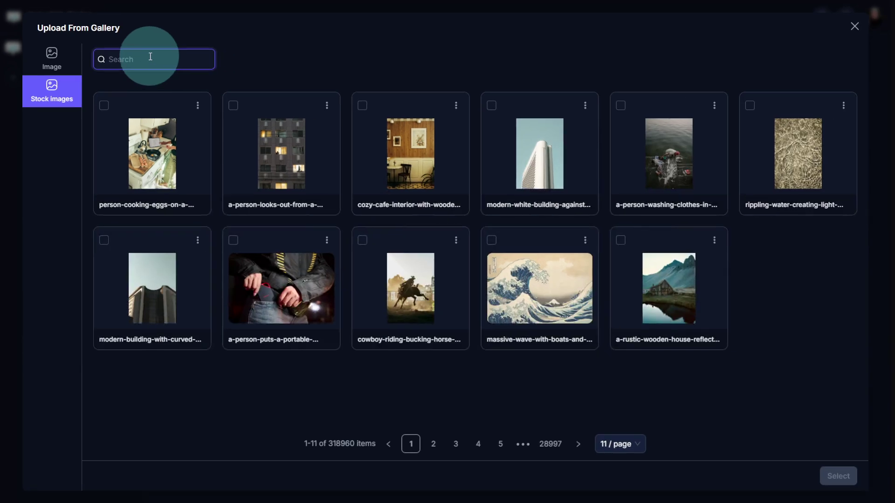
type("technology")
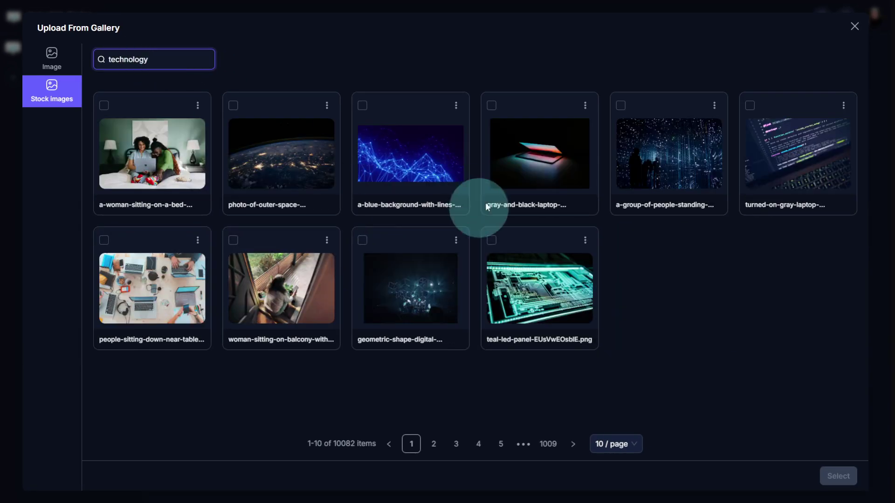
left_click(518, 182)
left_click(846, 475)
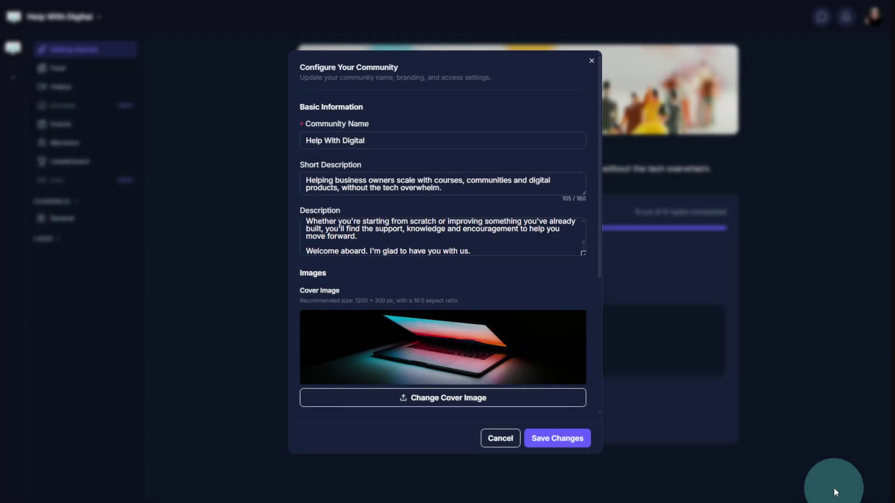
Step: Set the community's privacy to Private and save the community configuration
scroll(450, 292, "down", 1)
scroll(450, 295, "down", 5)
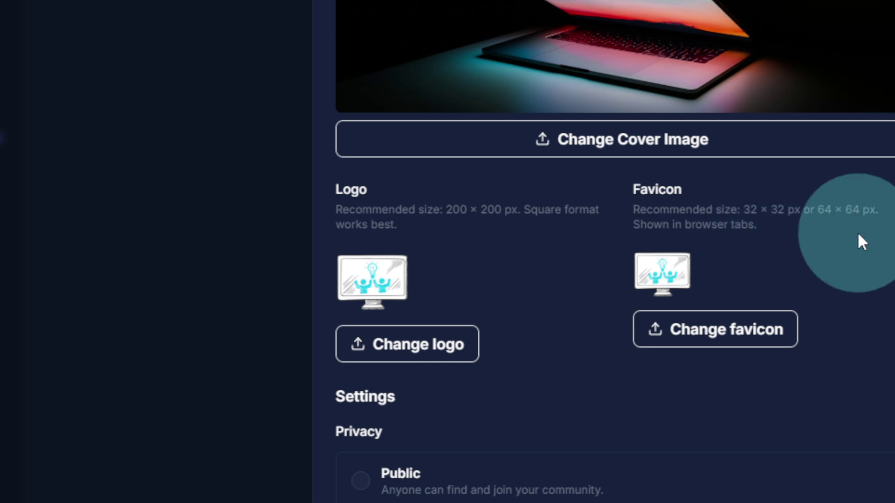
mouse_move(666, 290)
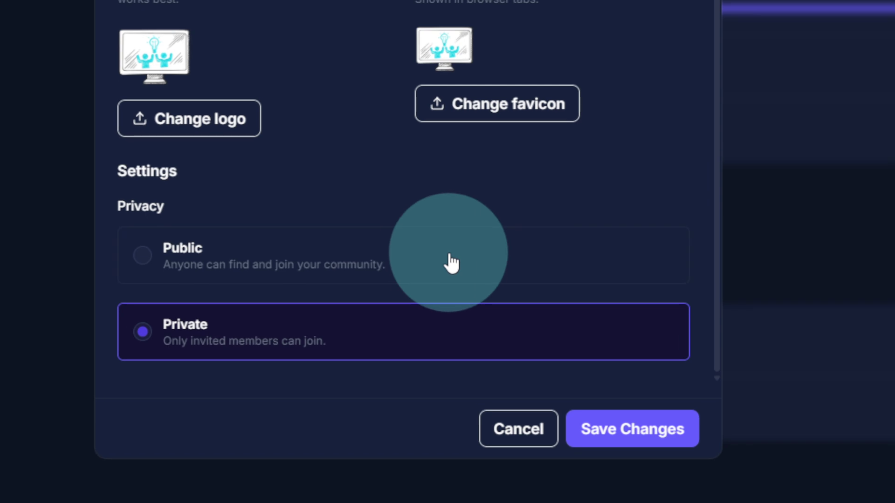
left_click(195, 273)
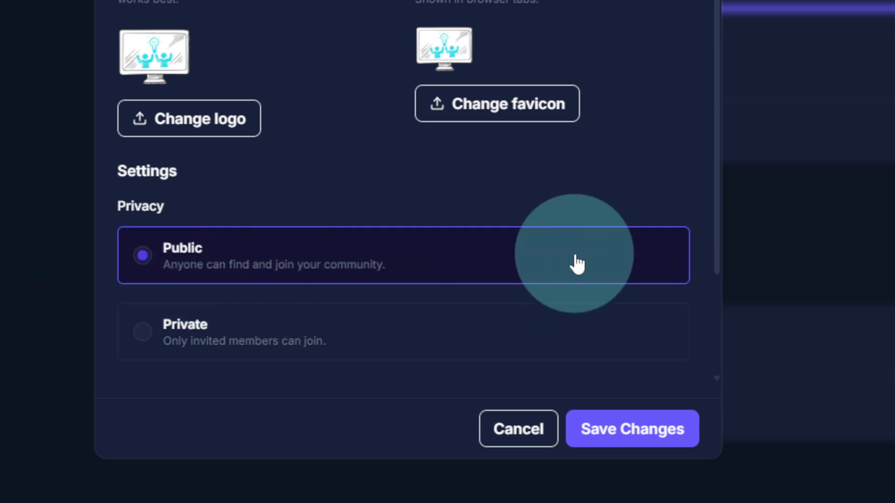
left_click(460, 331)
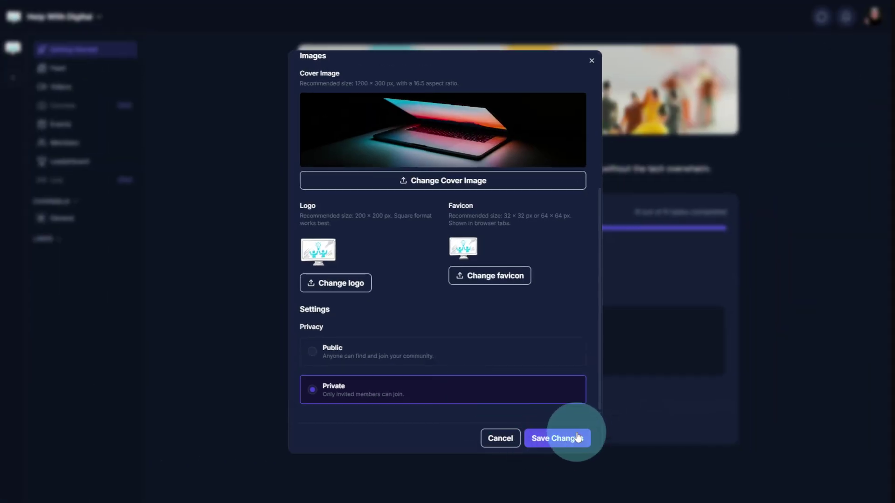
left_click(578, 438)
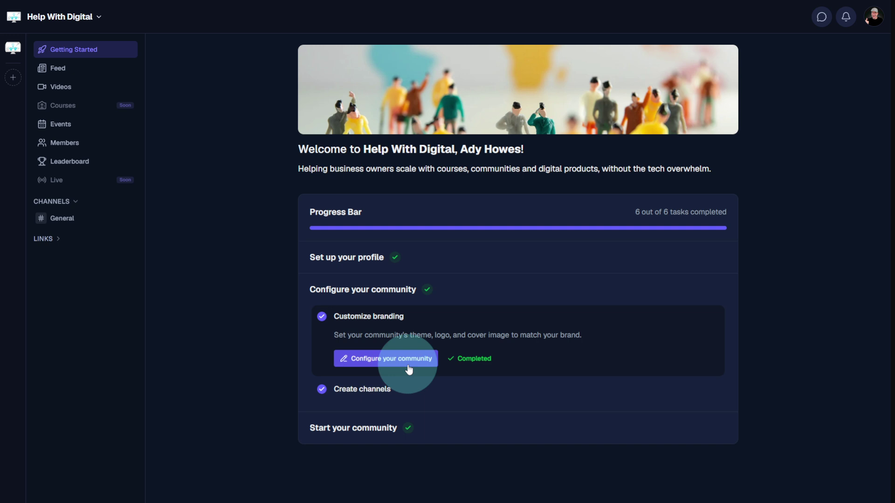
Step: Examine the channel creation form from the Create channels task and close it without creating a channel
left_click(389, 394)
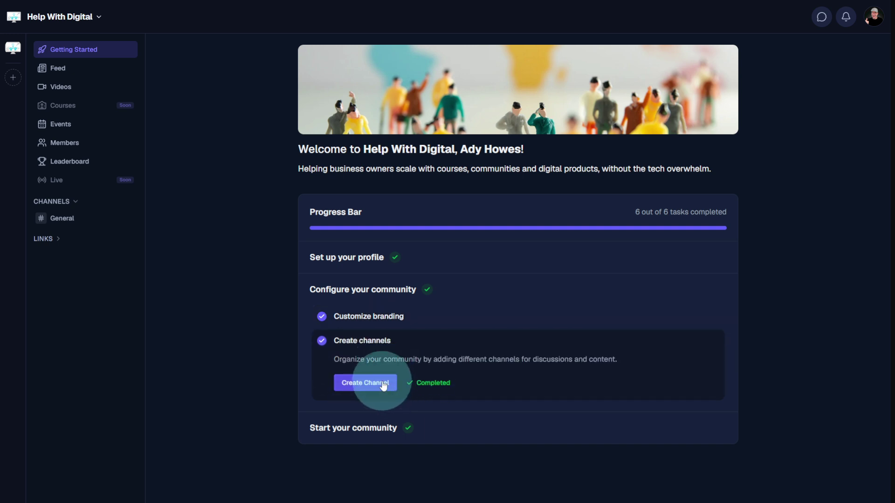
left_click(383, 385)
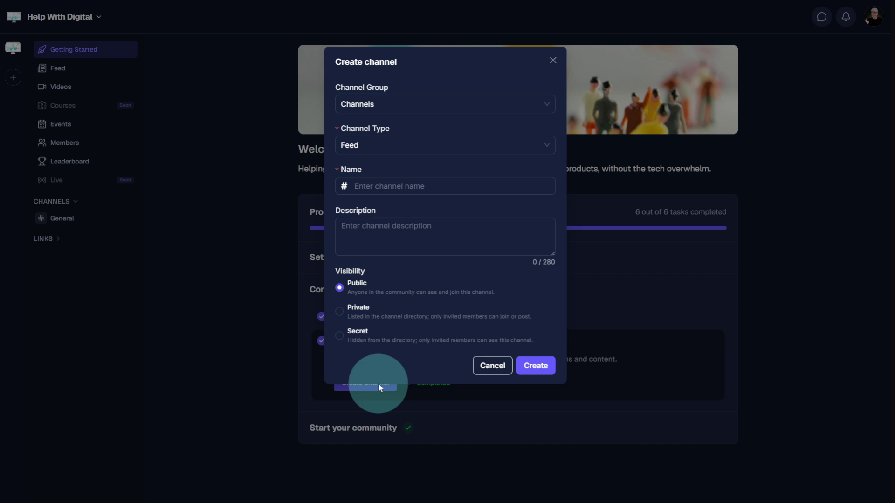
left_click(507, 371)
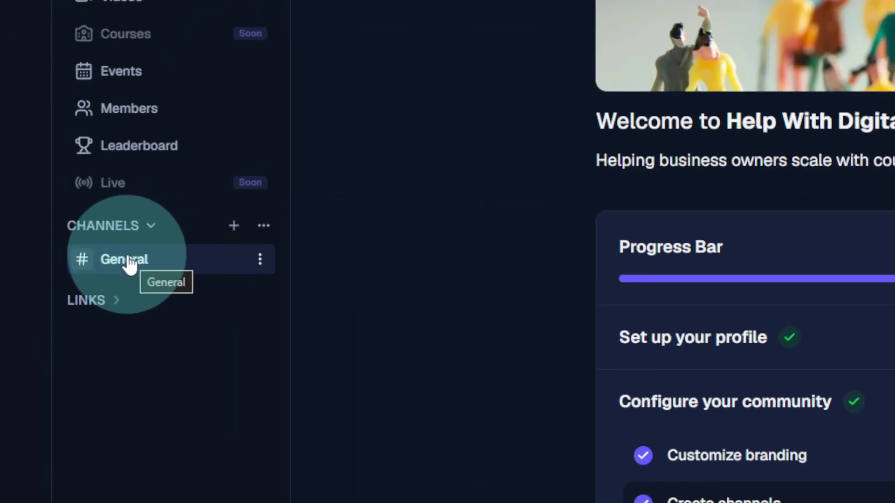
Step: View the management options available for the General channel and dismiss them without choosing any
left_click(260, 260)
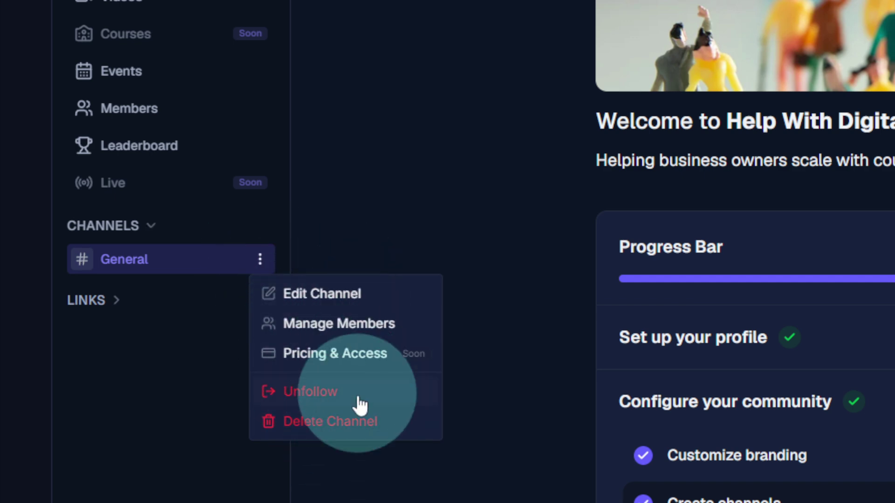
left_click(328, 260)
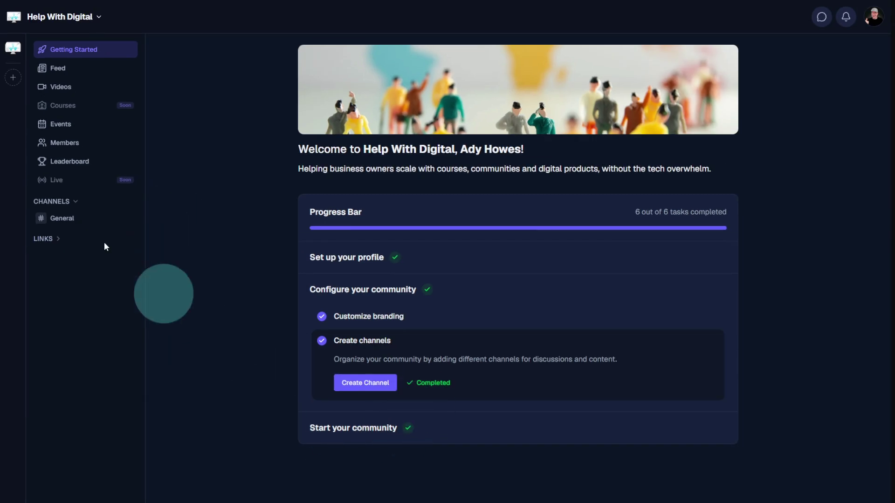
mouse_move(56, 198)
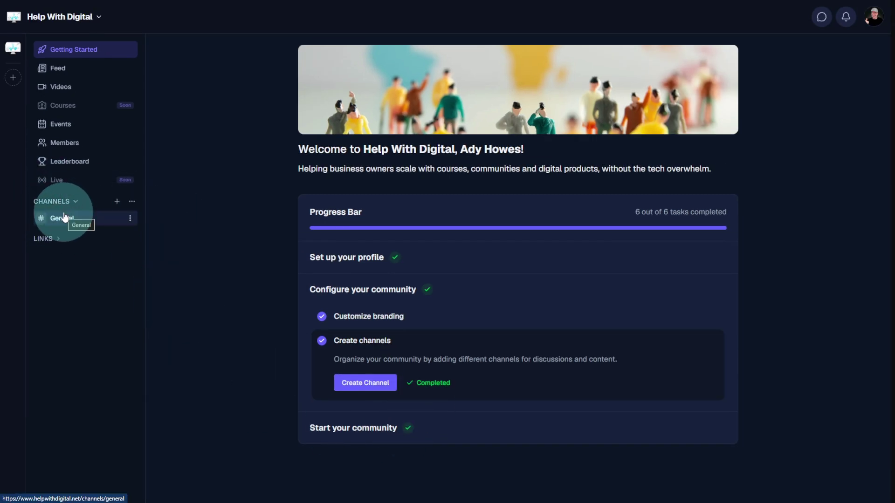
Step: Expand the Start your community checklist section and open the member invitation form from the Add members task
left_click(384, 291)
left_click(385, 320)
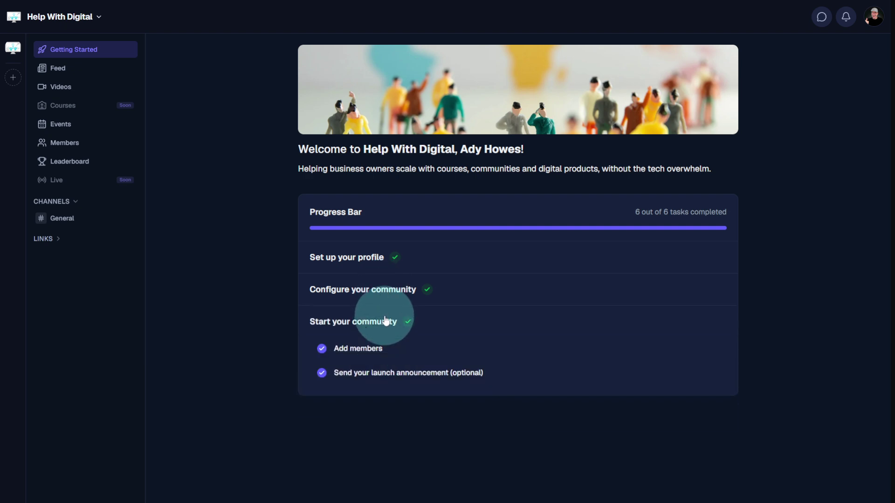
left_click(373, 349)
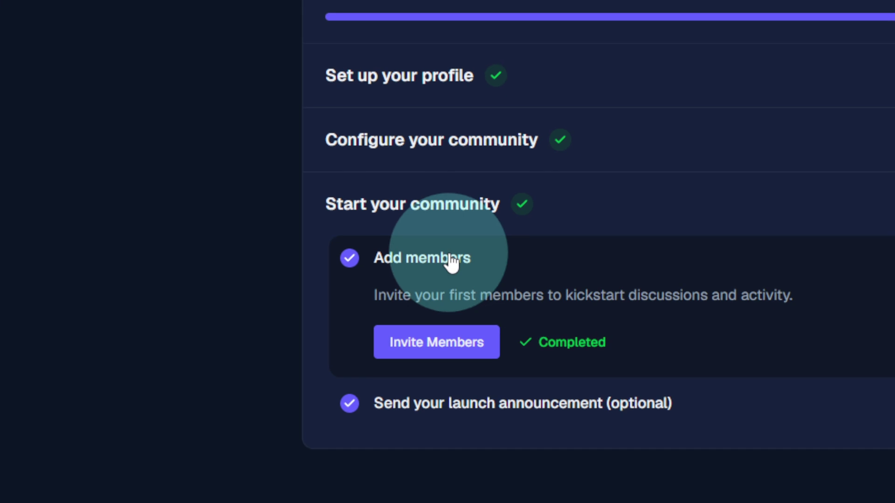
left_click(457, 345)
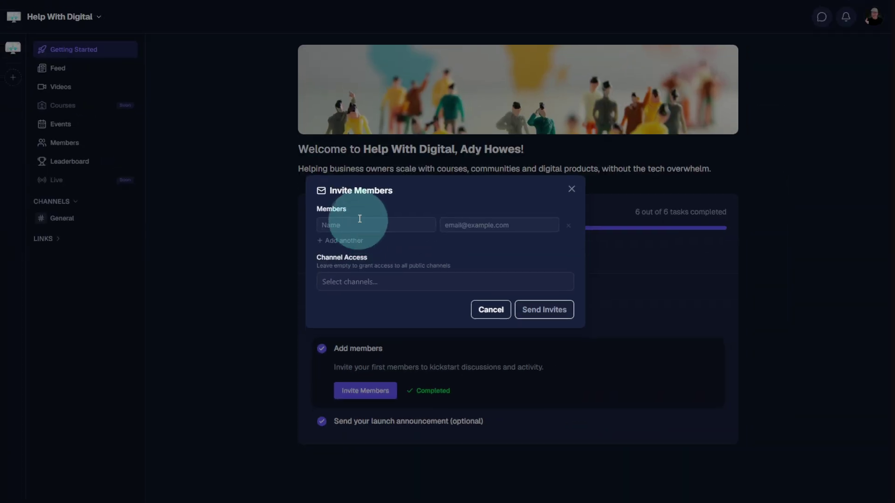
Step: Grant the invitation access to the General channel and add a second member row
left_click(462, 226)
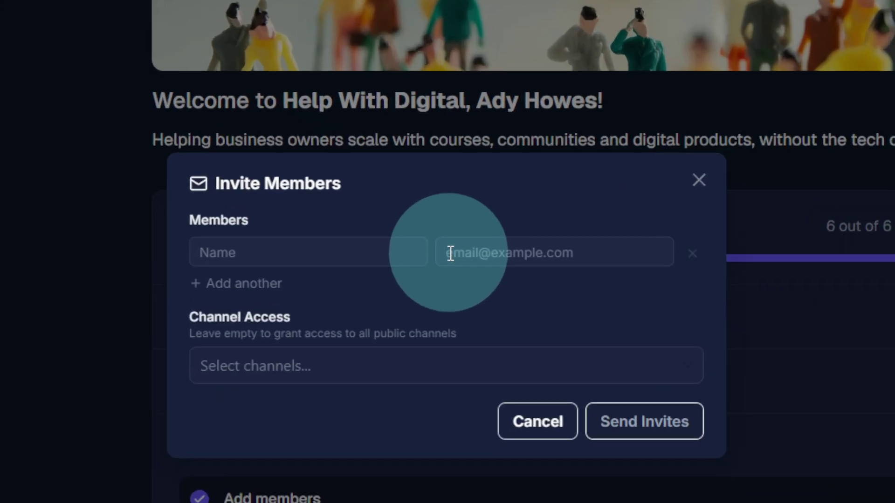
left_click(350, 361)
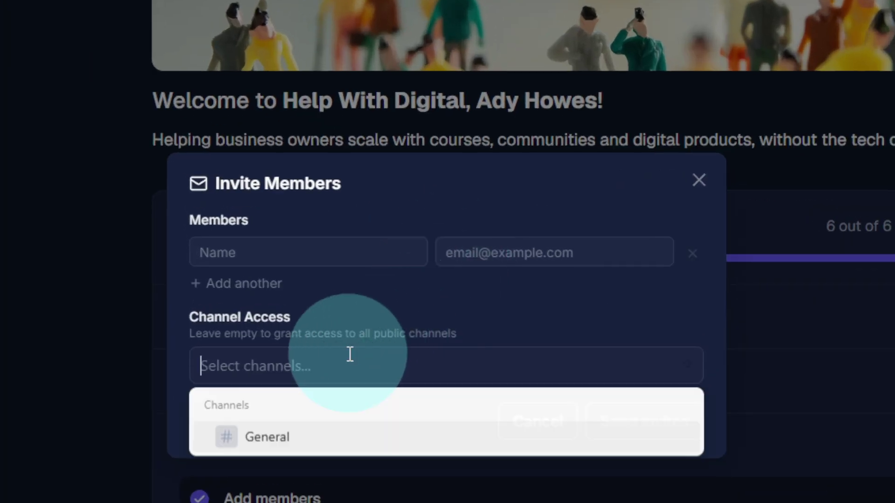
left_click(290, 450)
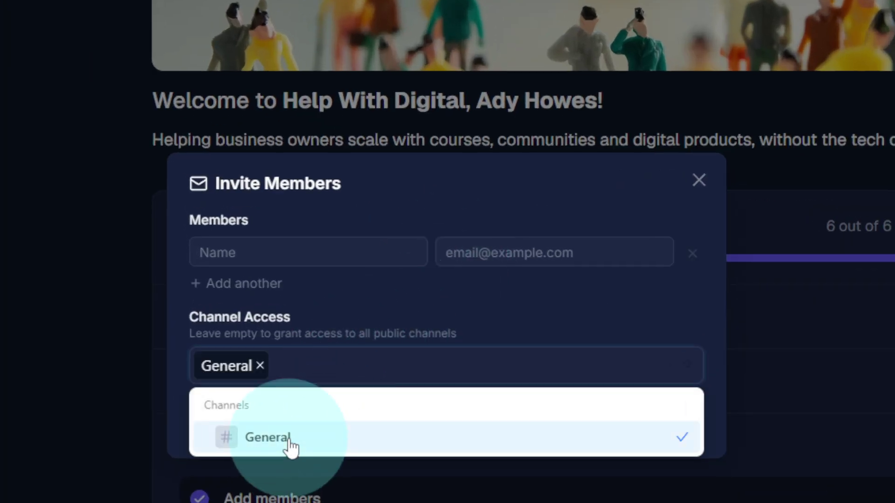
left_click(355, 327)
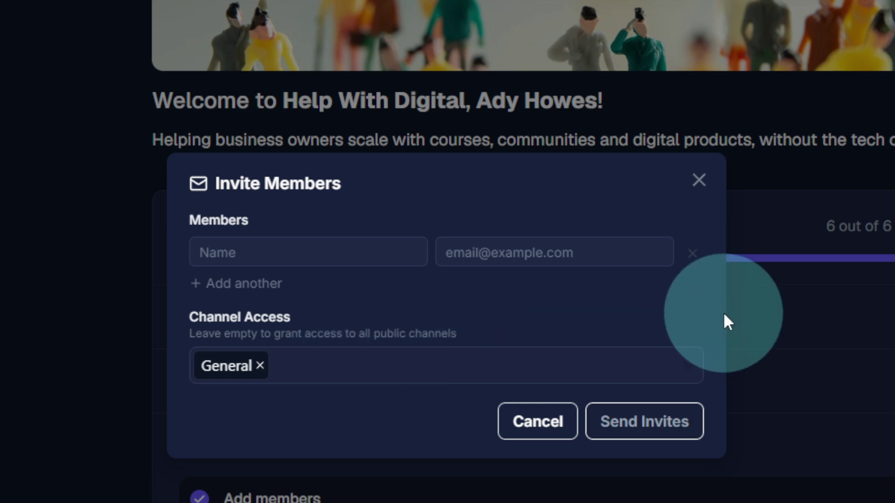
left_click(264, 296)
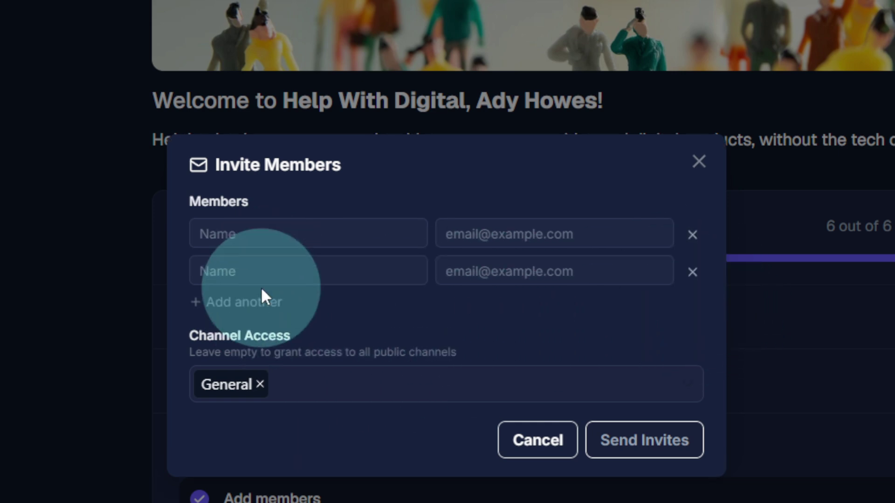
Step: Add four more blank member rows to the invitation form and cancel it without sending any invites
left_click(242, 302)
left_click(236, 326)
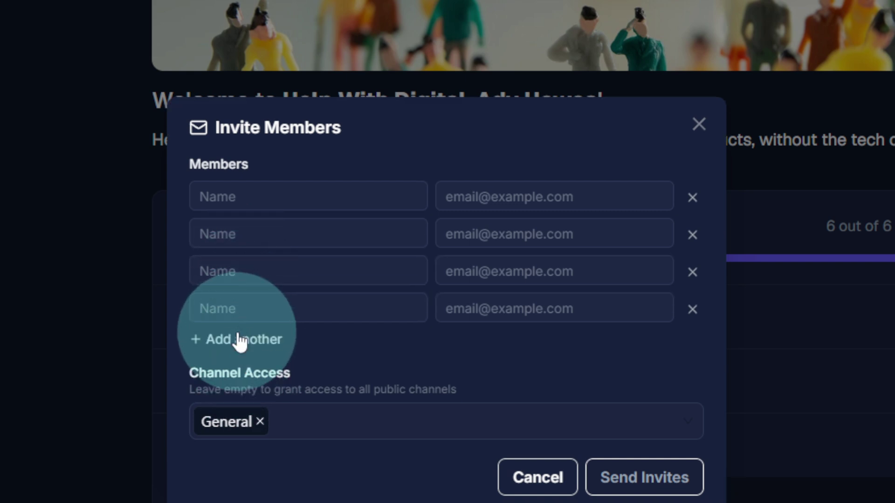
left_click(237, 348)
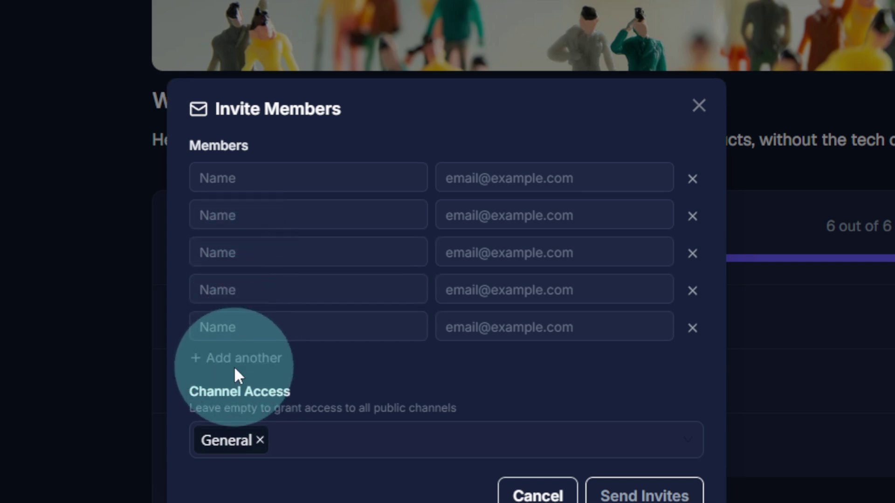
left_click(235, 362)
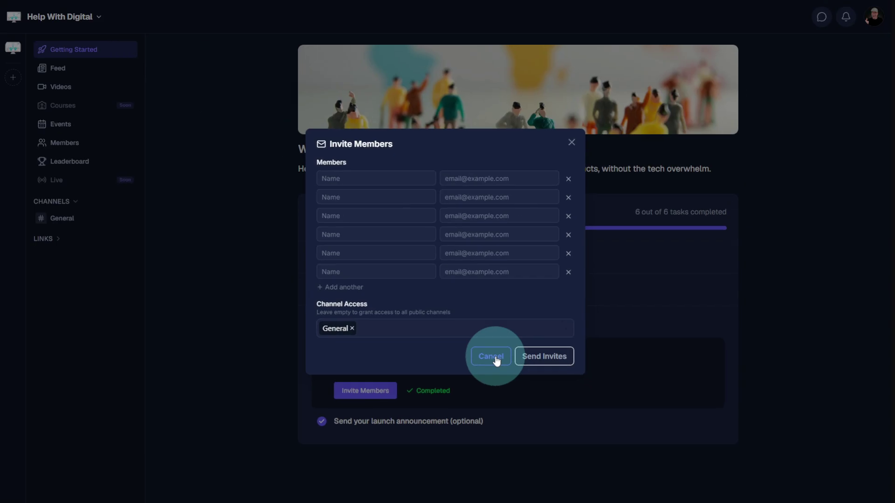
left_click(366, 254)
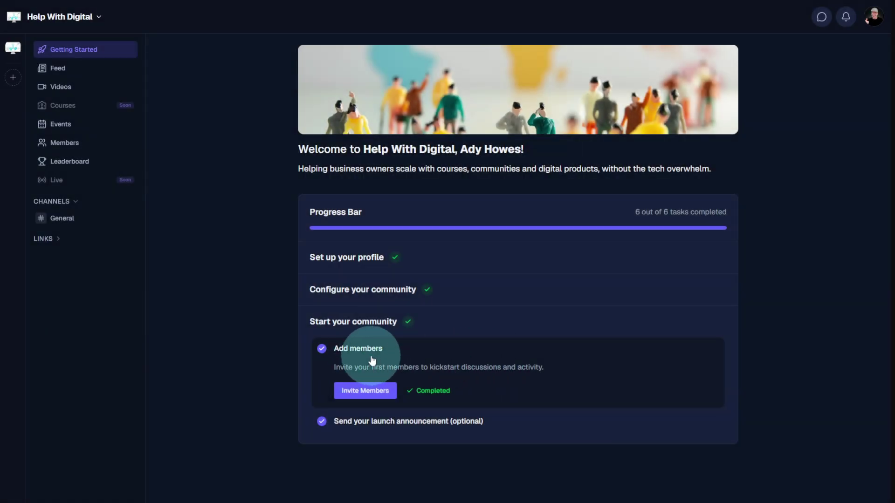
Step: Expand the optional Send your launch announcement task and open its post editor
left_click(373, 422)
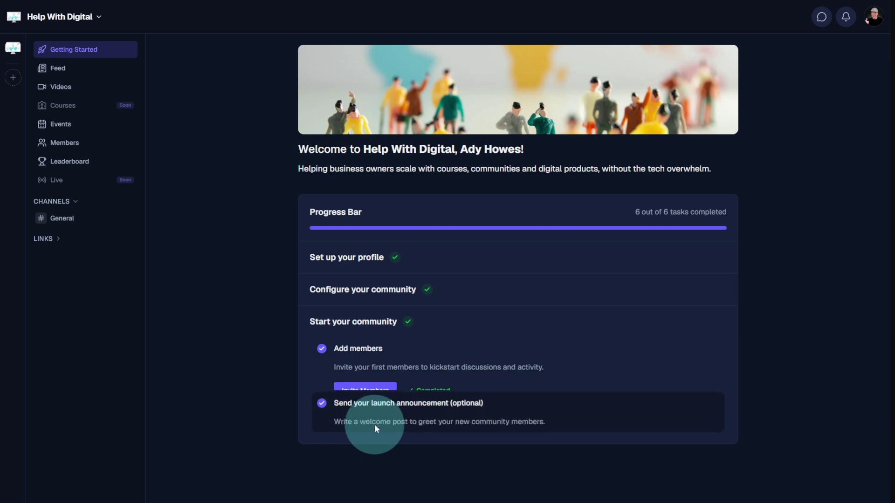
left_click(361, 420)
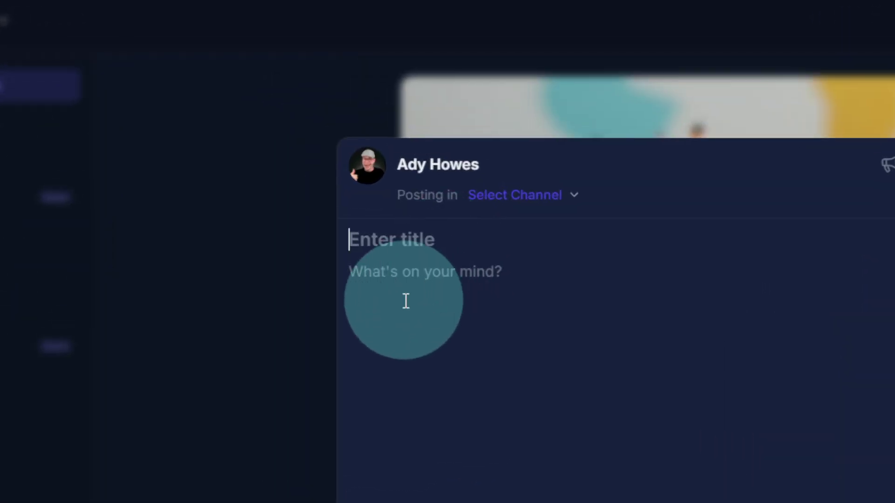
Step: Fill the post body with the test lines "asdfkajshdfasdf", "asdf" and "asdf", and discard the draft
left_click(406, 301)
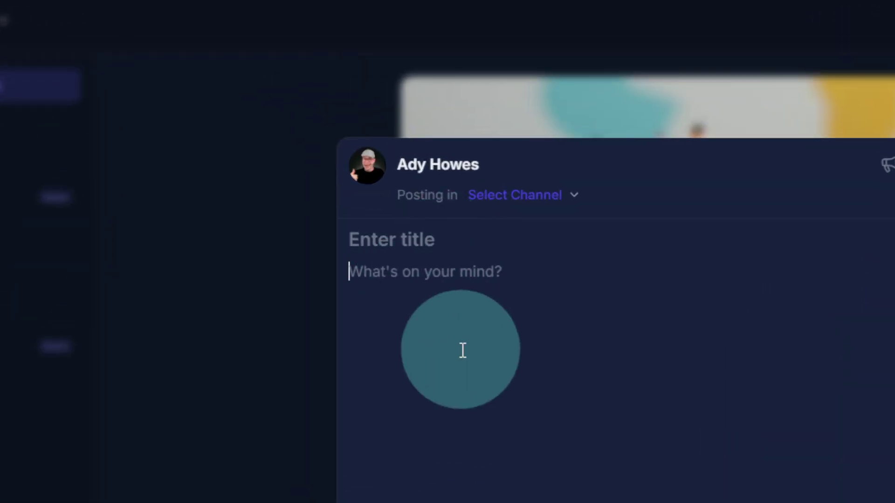
type("asdfkajshdfasdf")
key("Return")
type("asdf")
key("Return")
type("asdf")
key("Return")
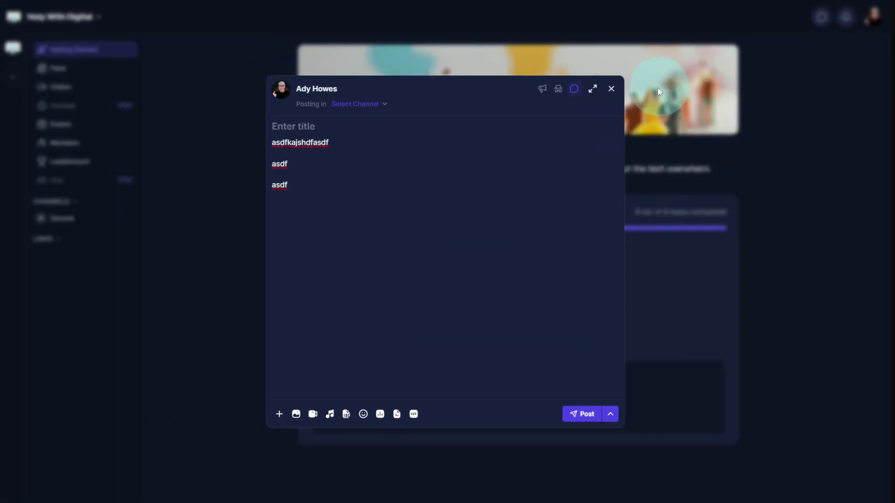
left_click(612, 89)
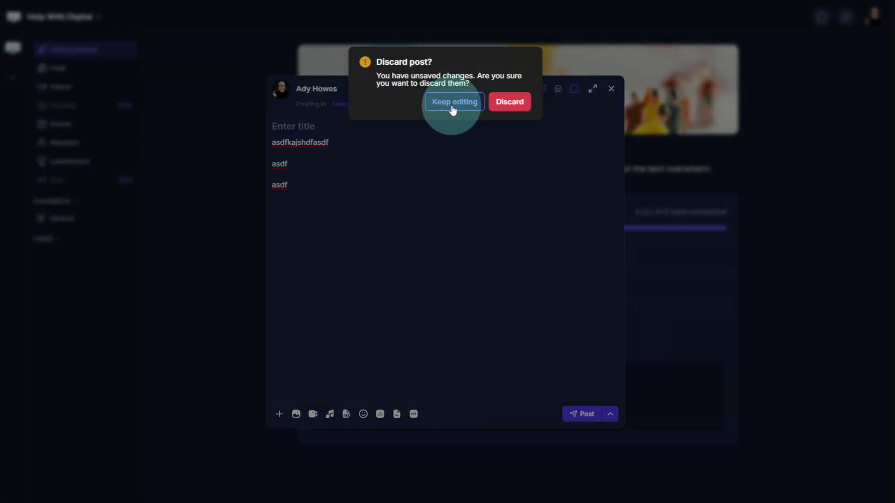
left_click(509, 102)
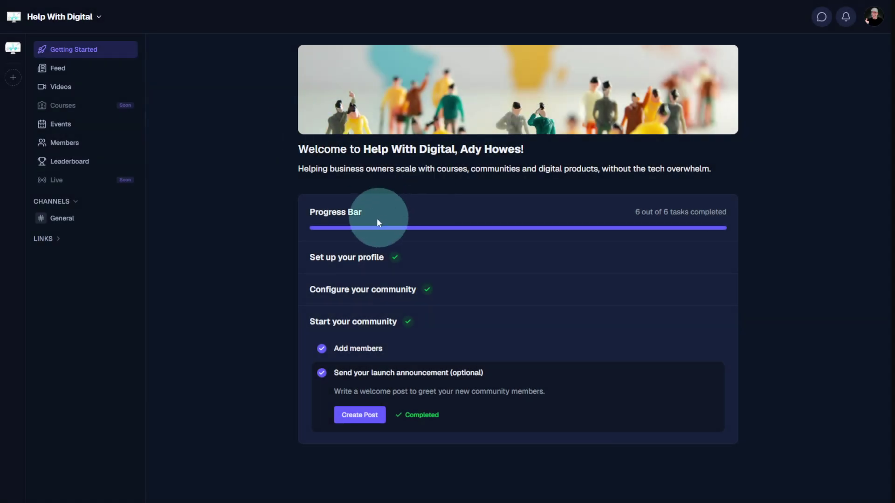
Step: Start a new post from the launch announcement task with the title "Hello and Welcome to the Community"
left_click(364, 417)
left_click(309, 131)
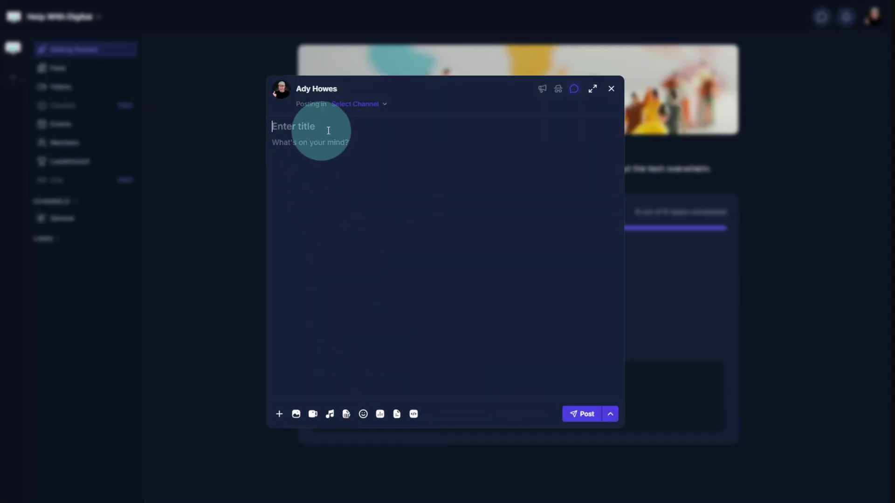
type("Hello an")
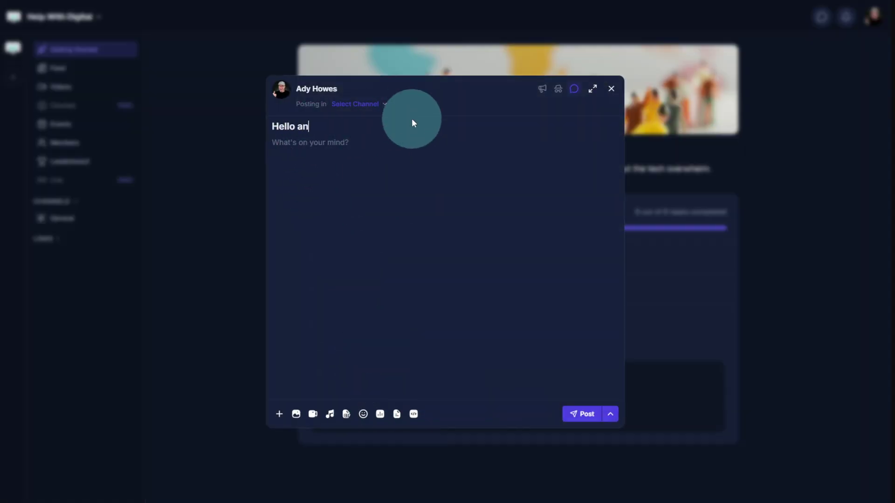
type("d Welcome to th")
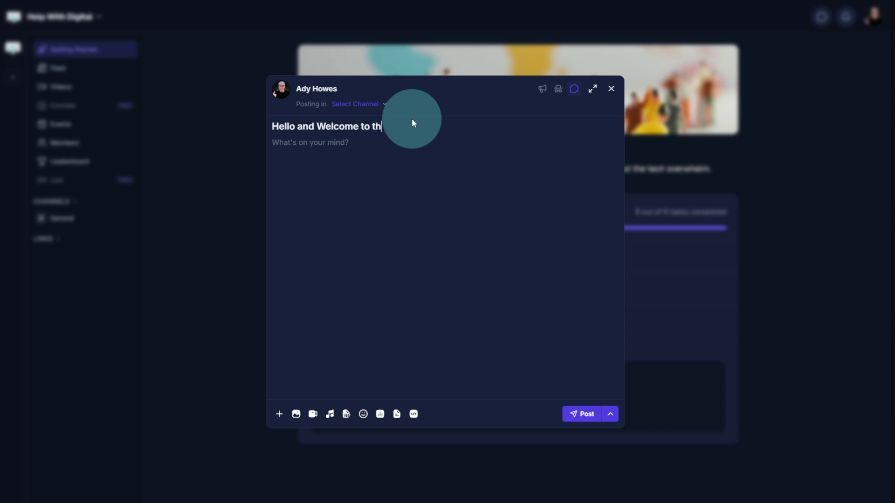
type("e Community")
key("Return")
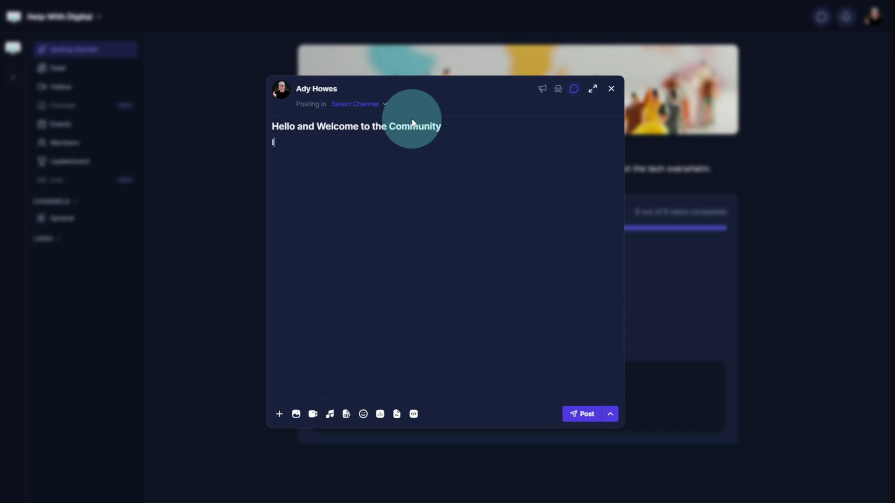
Step: Write the body paragraphs "It's lovely to have you here." and "Why not post a comment on this post to tell us who you are...."
type("It's lovely to have you hear")
type(".")
key("Return")
type("Why not pos")
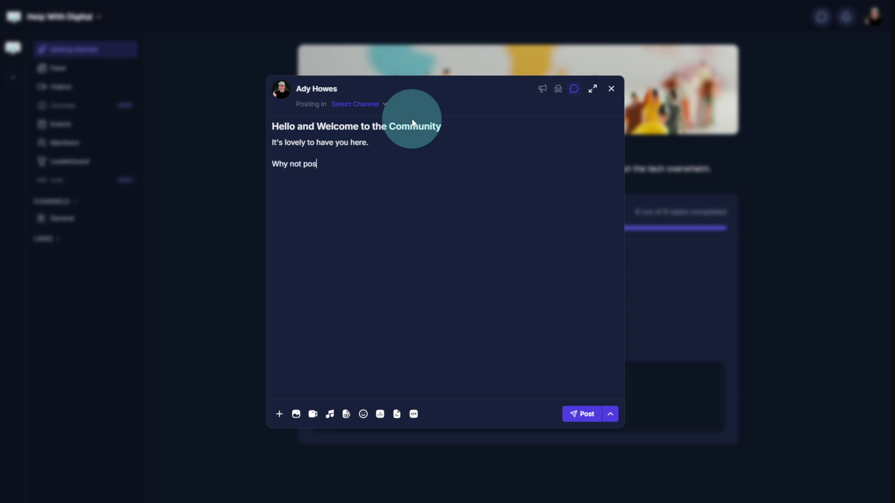
type("t a comment on this post to tell us who you are....")
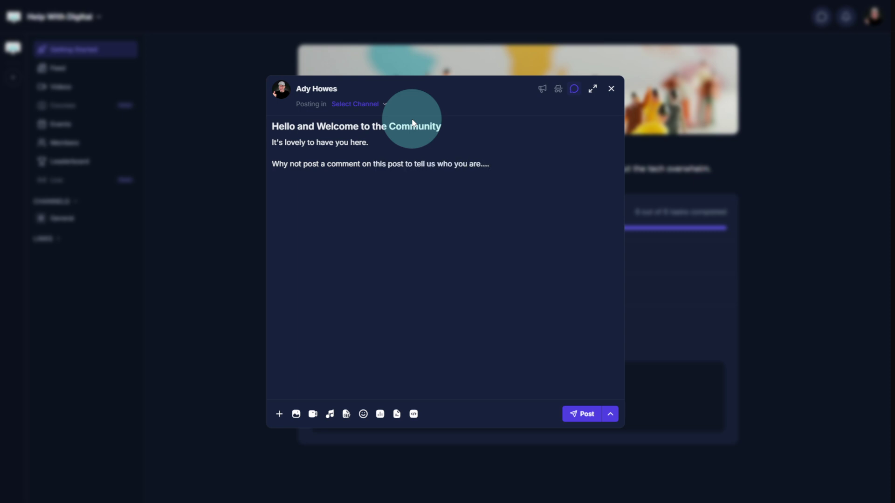
key("Return")
key("Return")
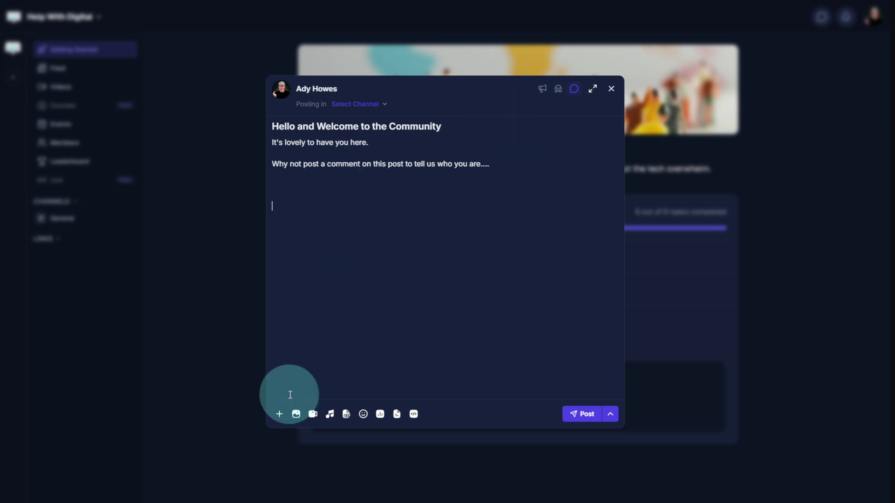
Step: Insert the portrait photo from the image gallery below the welcome text
left_click(296, 414)
left_click(209, 313)
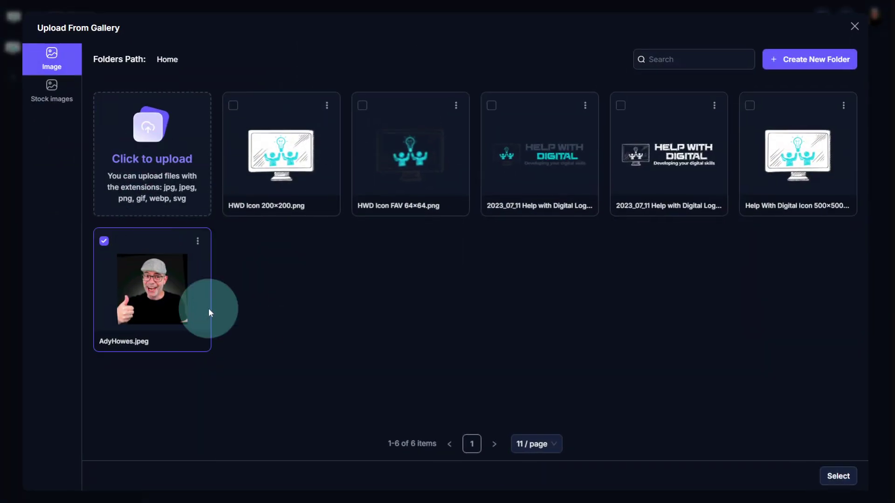
left_click(832, 474)
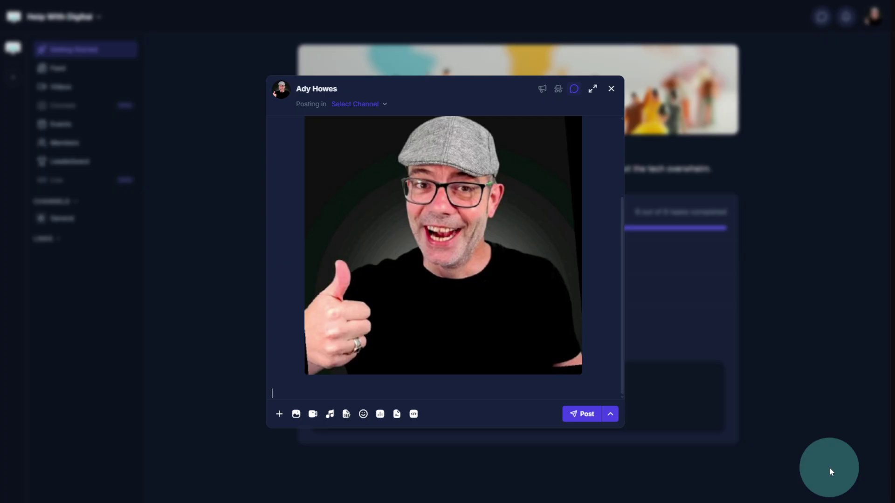
Step: Choose the General channel for the welcome post and publish it
left_click(579, 415)
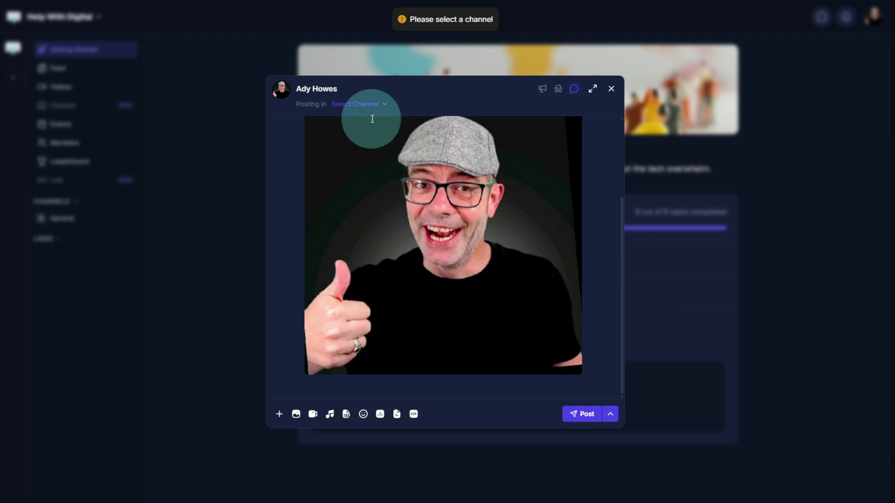
left_click(369, 104)
left_click(359, 120)
left_click(580, 415)
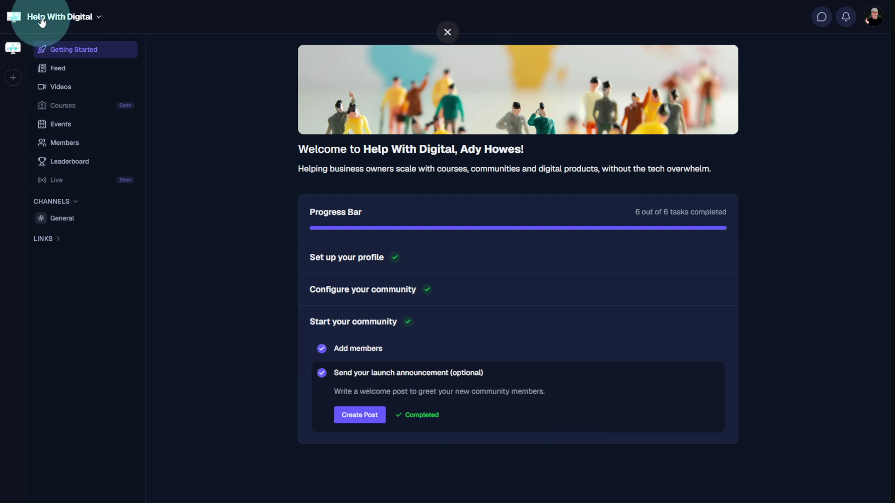
Step: View the published welcome post with its photo in the community Feed
left_click(59, 68)
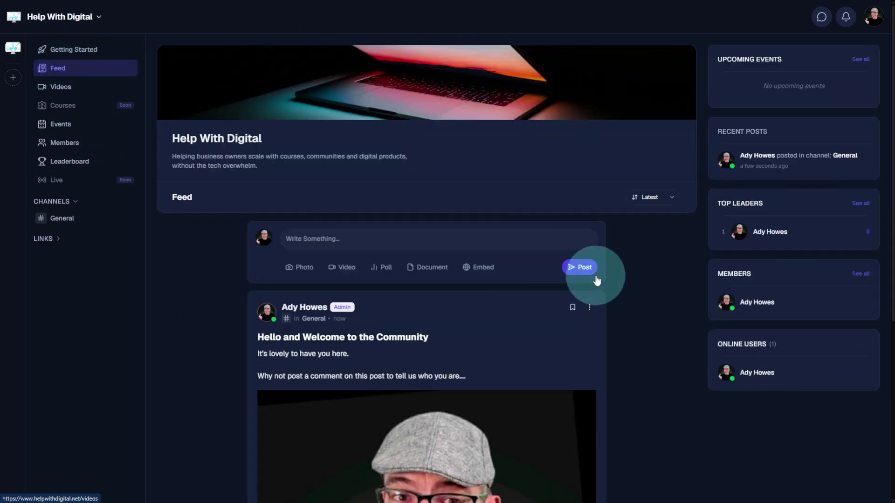
scroll(602, 303, "down", 5)
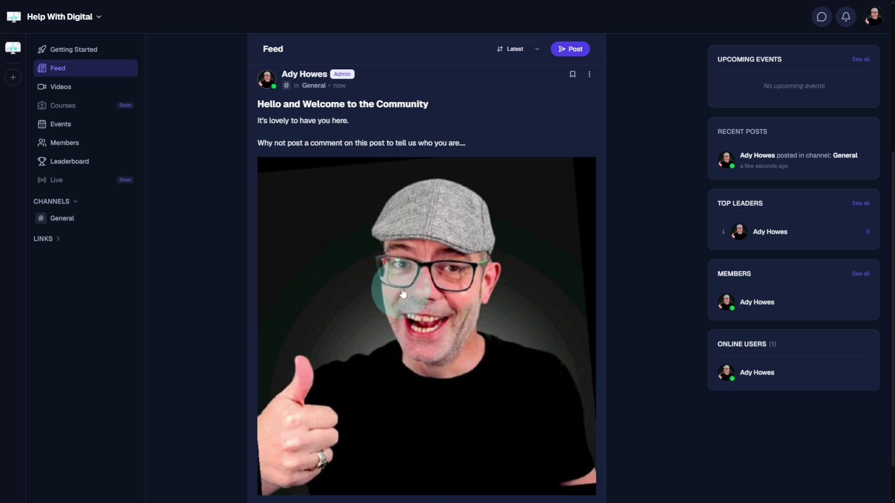
scroll(401, 296, "up", 5)
scroll(402, 288, "down", 1)
Step: Open the post editor from the Feed's Write Something box and close it without writing anything
left_click(301, 199)
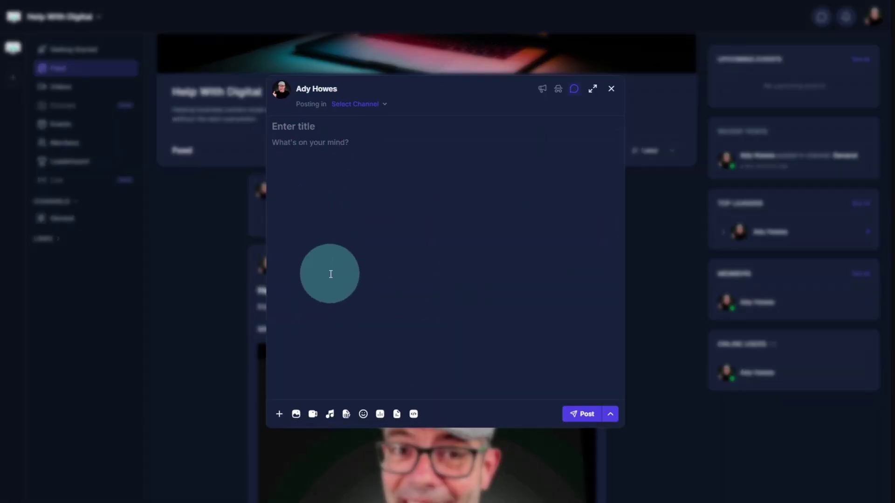
left_click(611, 90)
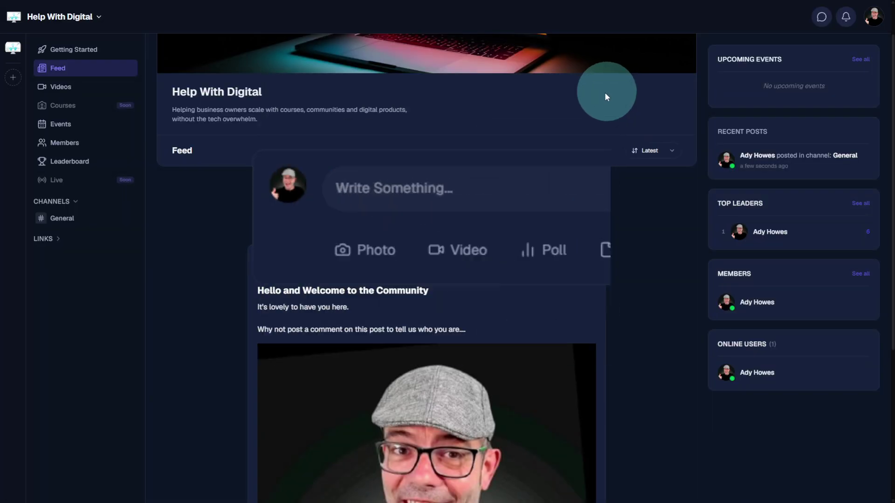
scroll(578, 339, "up", 1)
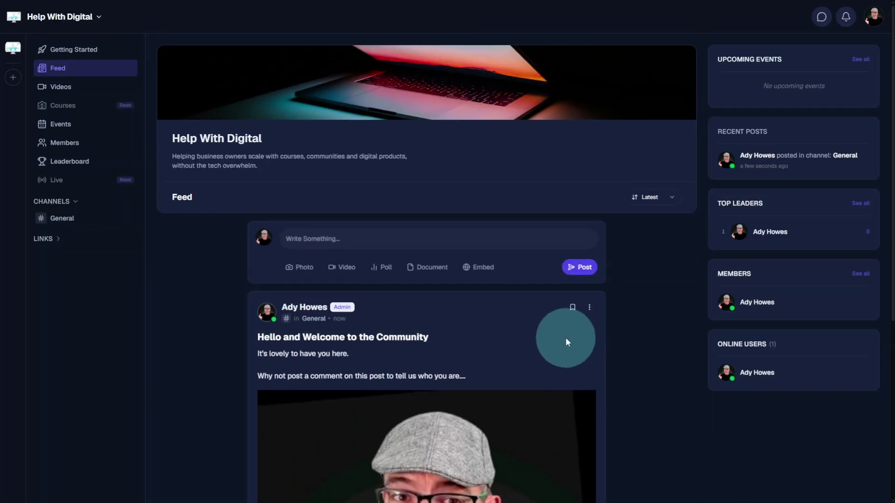